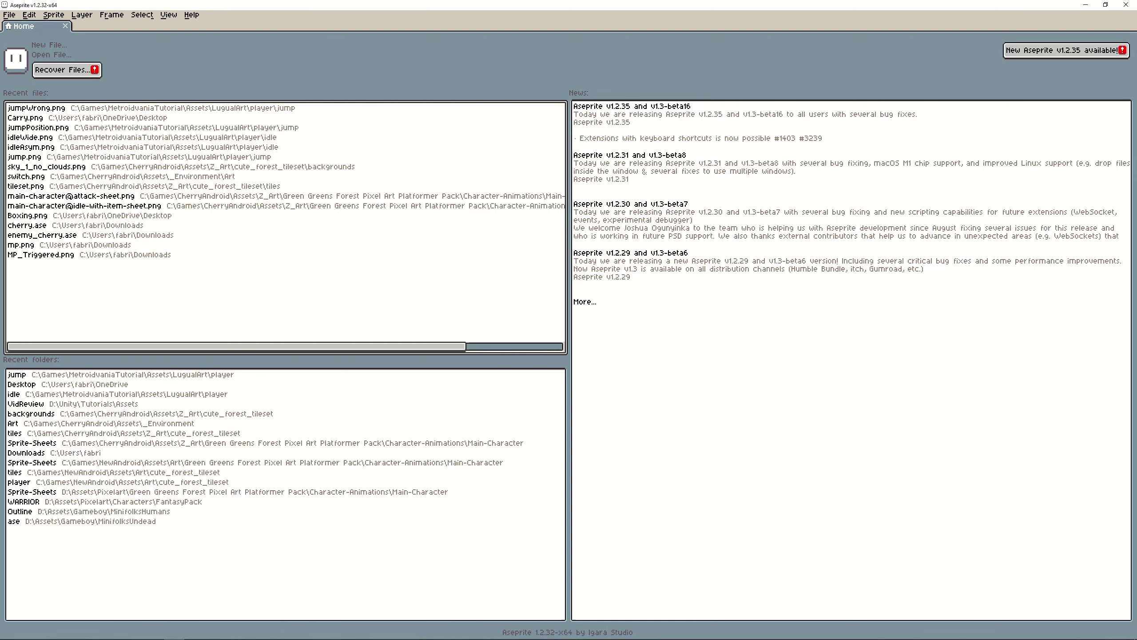
Step: Start a sprite sheet import using jumpWrong.png as the source image
click(17, 16)
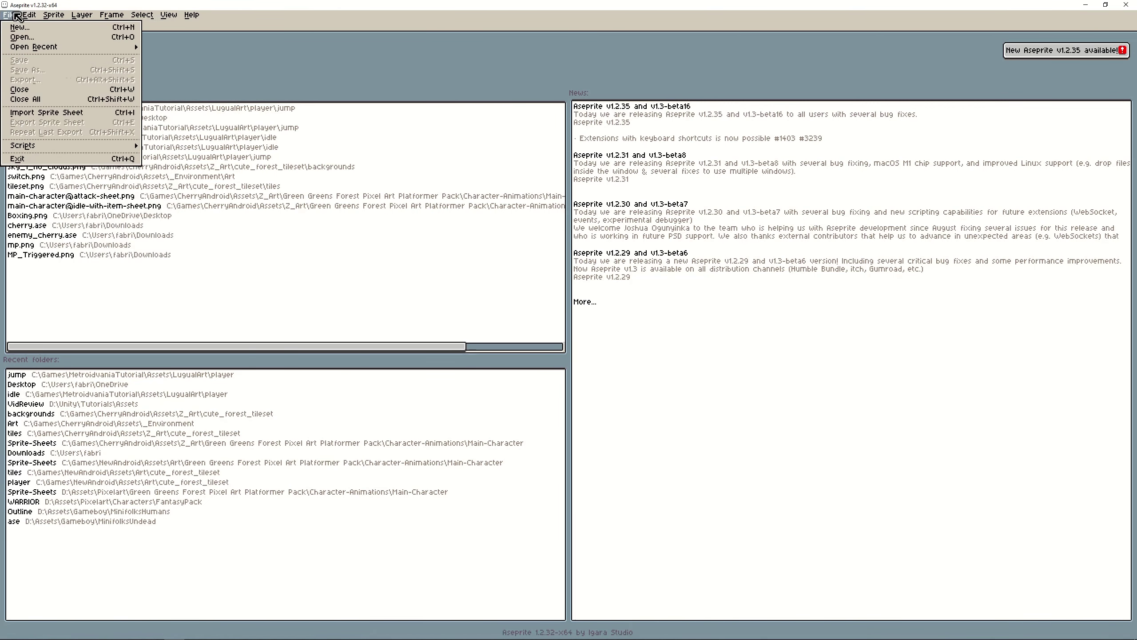
click(48, 115)
click(752, 89)
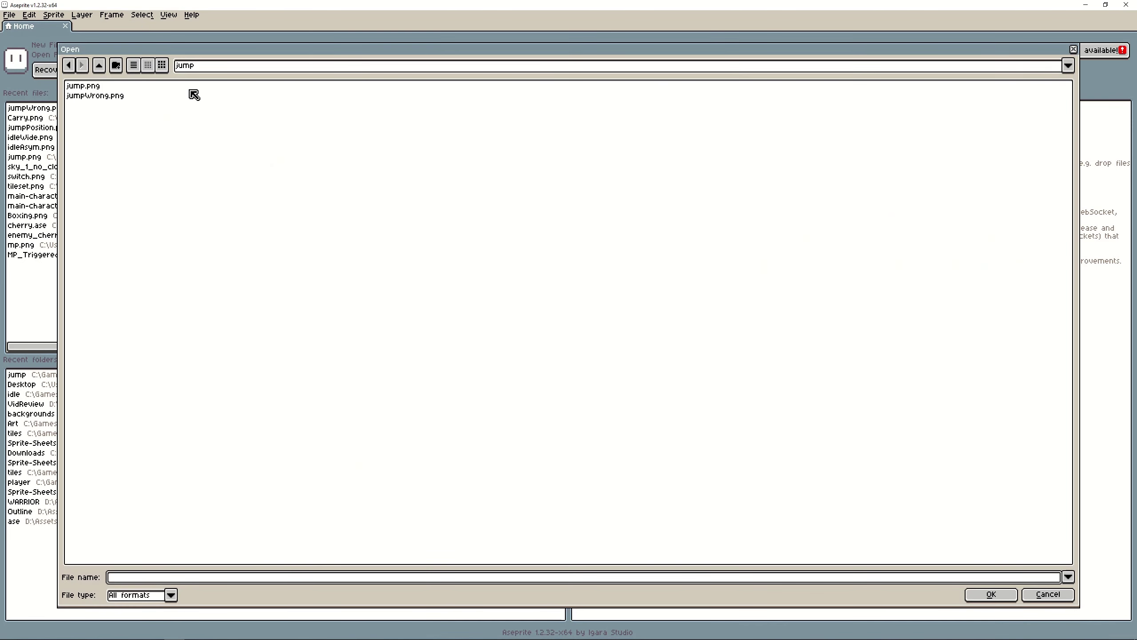
double_click(95, 96)
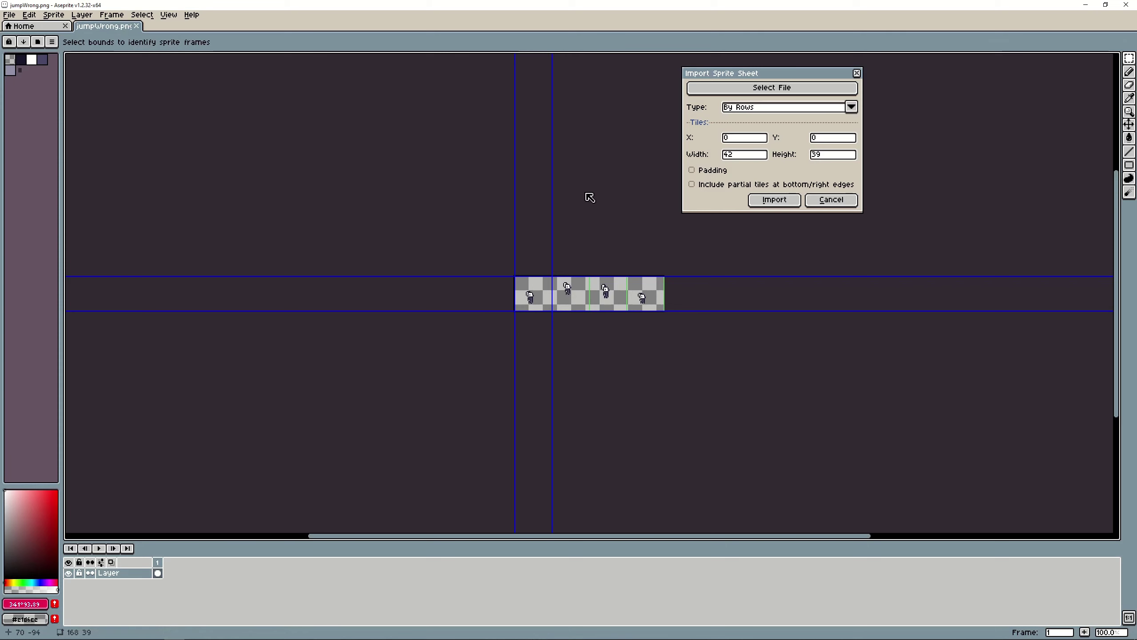
Step: Set the frame bounds to 42×39 and import the strip as four frames
drag(623, 287, 424, 299)
scroll(427, 305, up, 1)
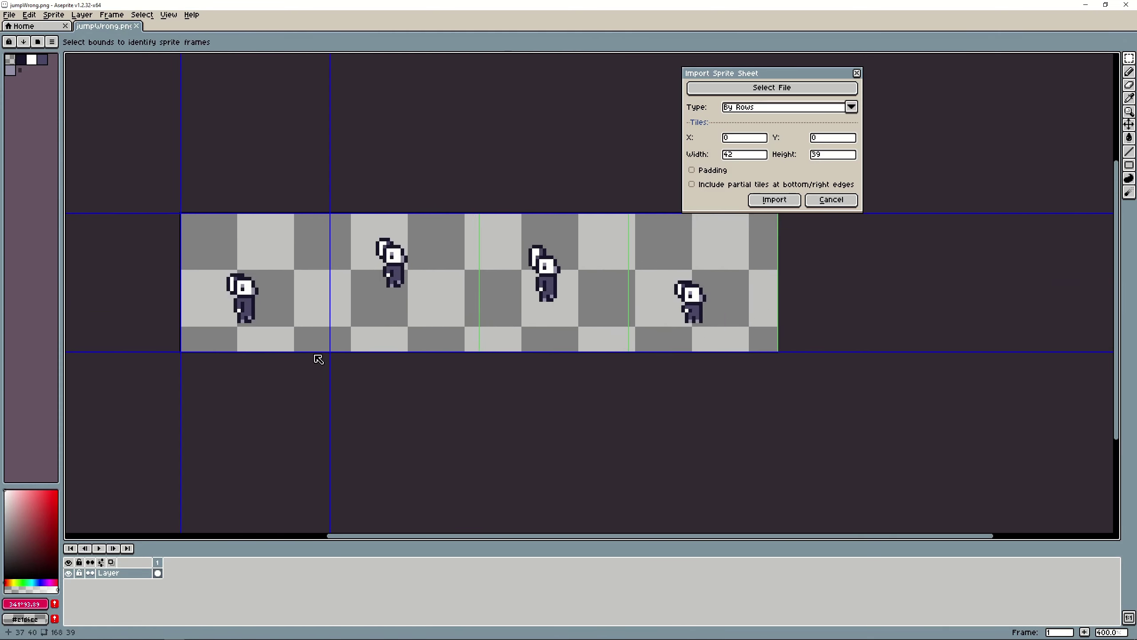
drag(315, 353, 305, 319)
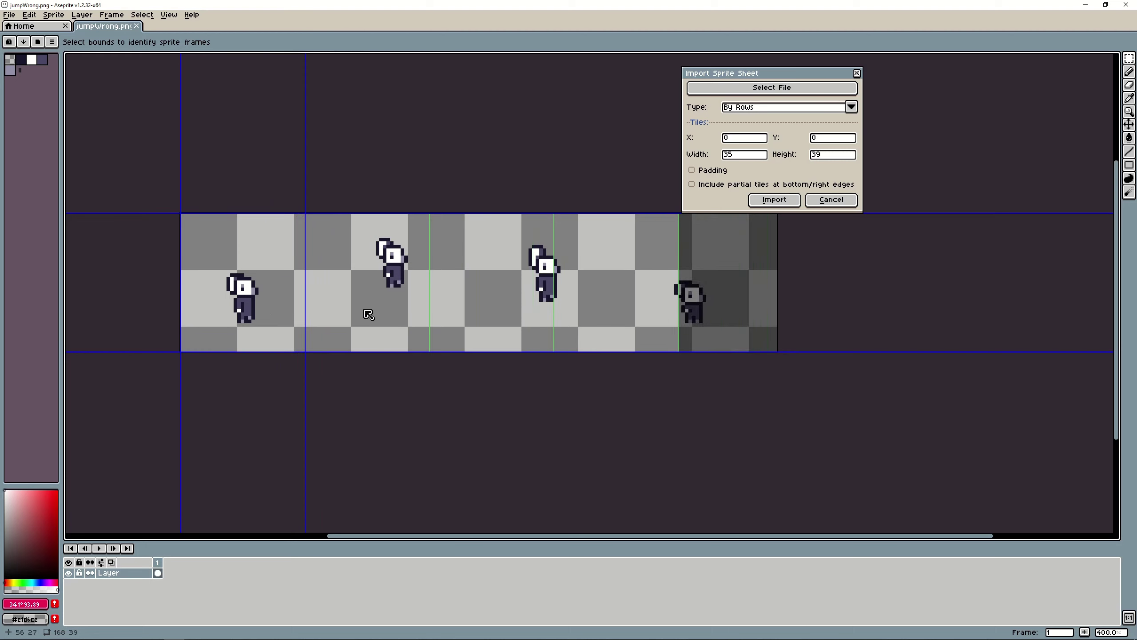
drag(305, 310, 330, 313)
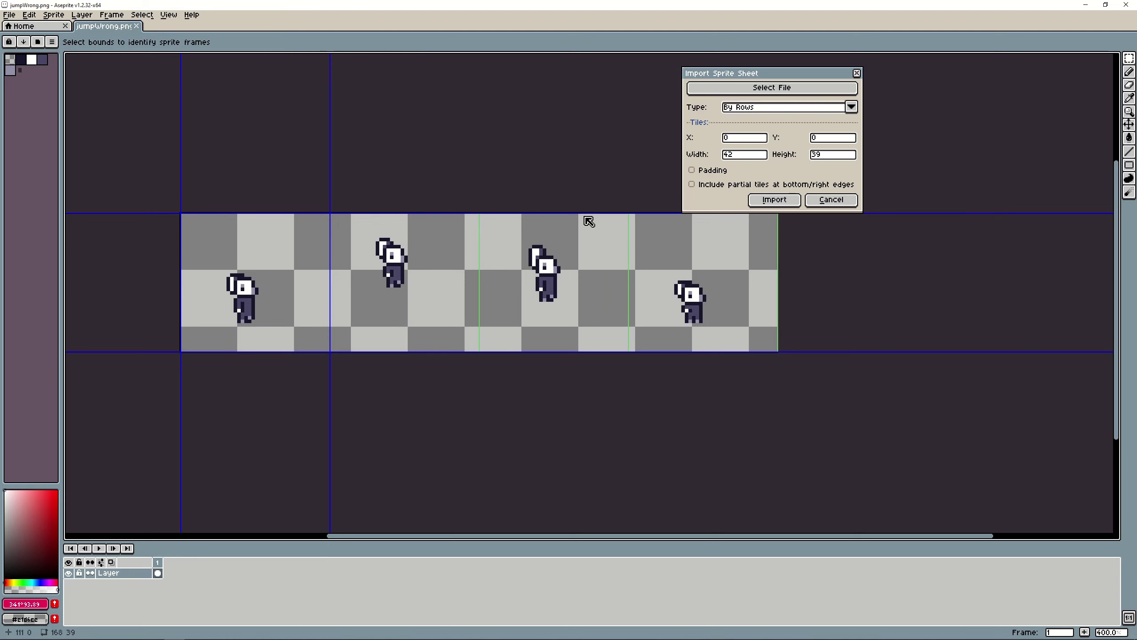
click(782, 201)
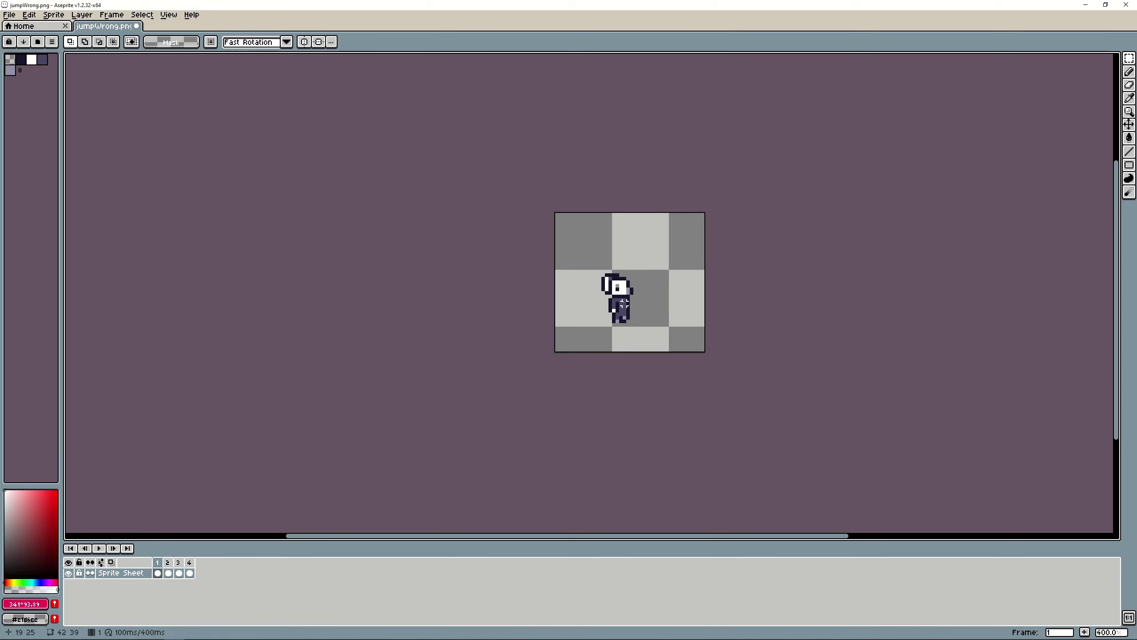
scroll(651, 331, up, 1)
drag(629, 273, 512, 324)
scroll(515, 330, up, 2)
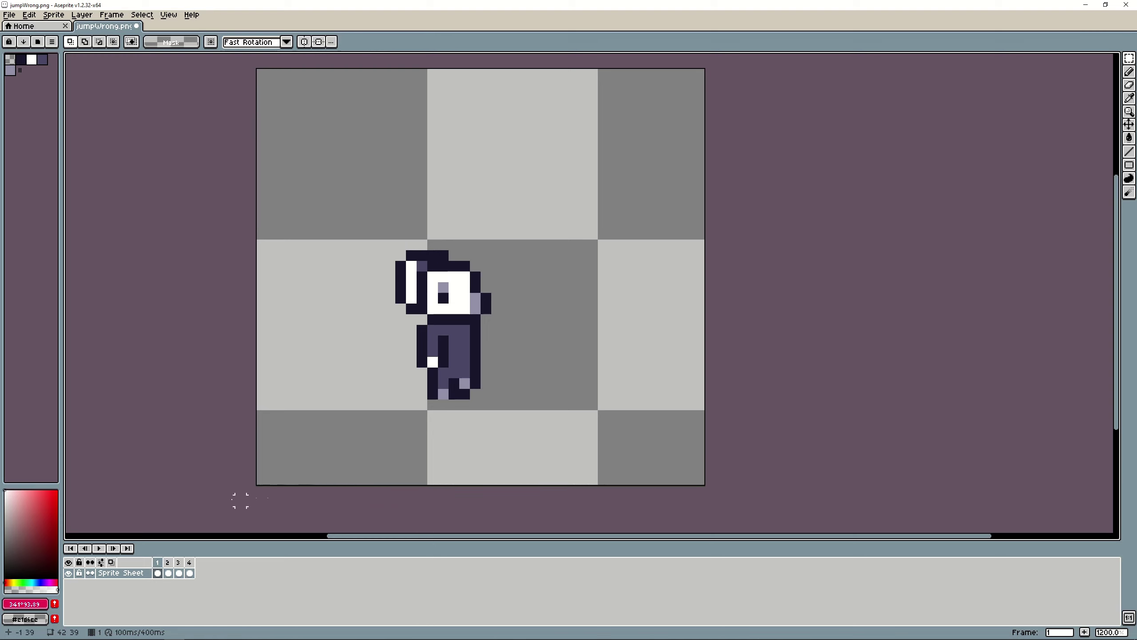
click(114, 548)
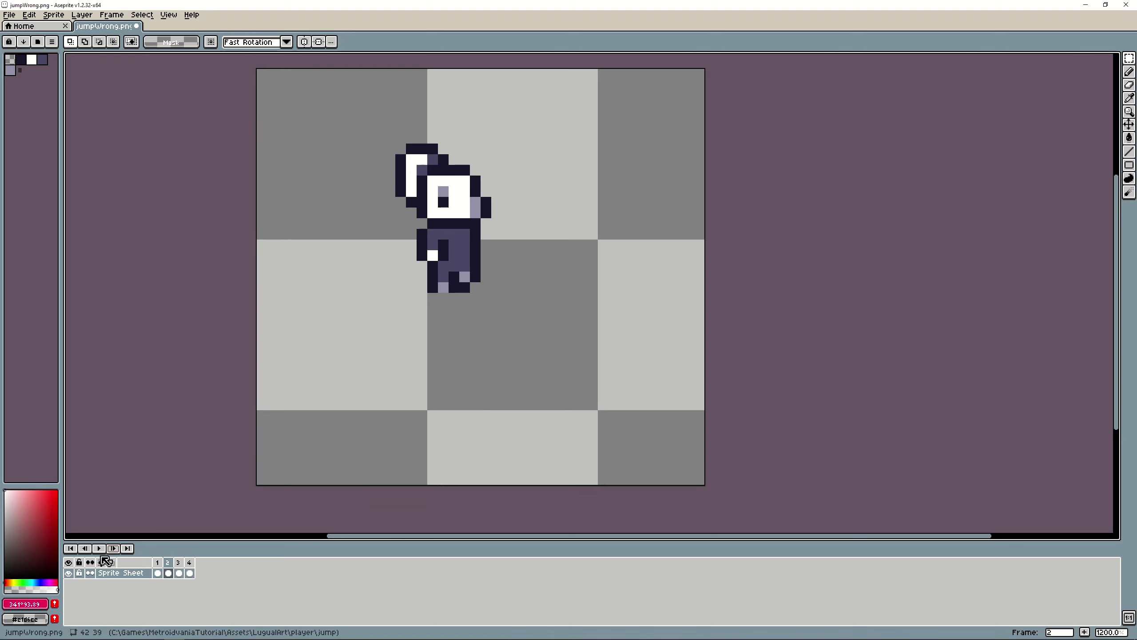
click(113, 549)
click(115, 550)
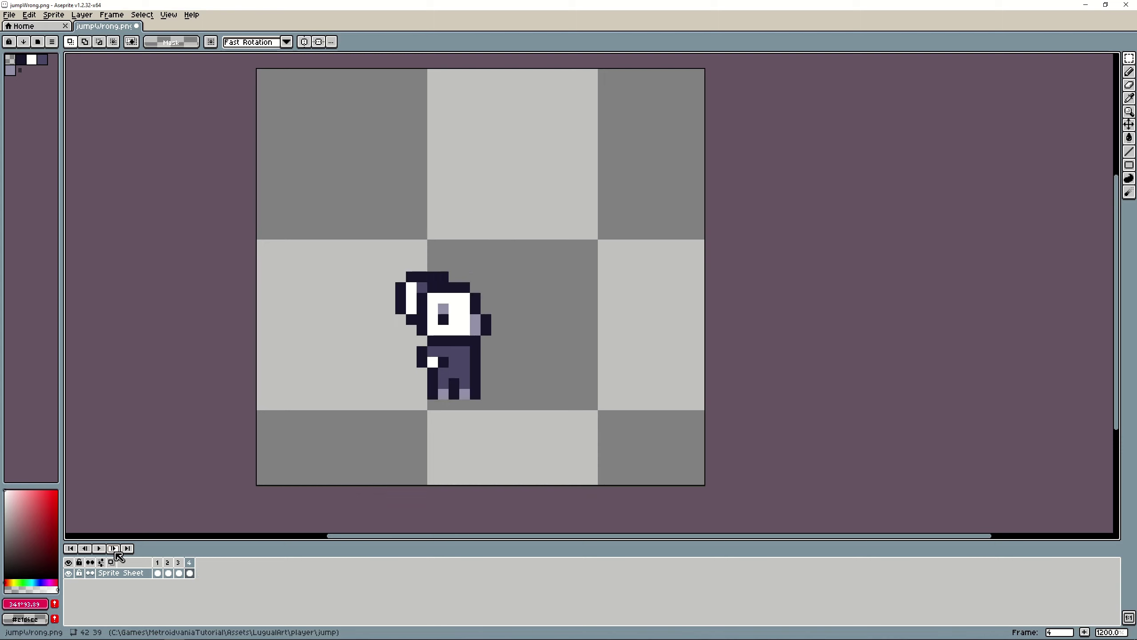
click(115, 551)
click(116, 551)
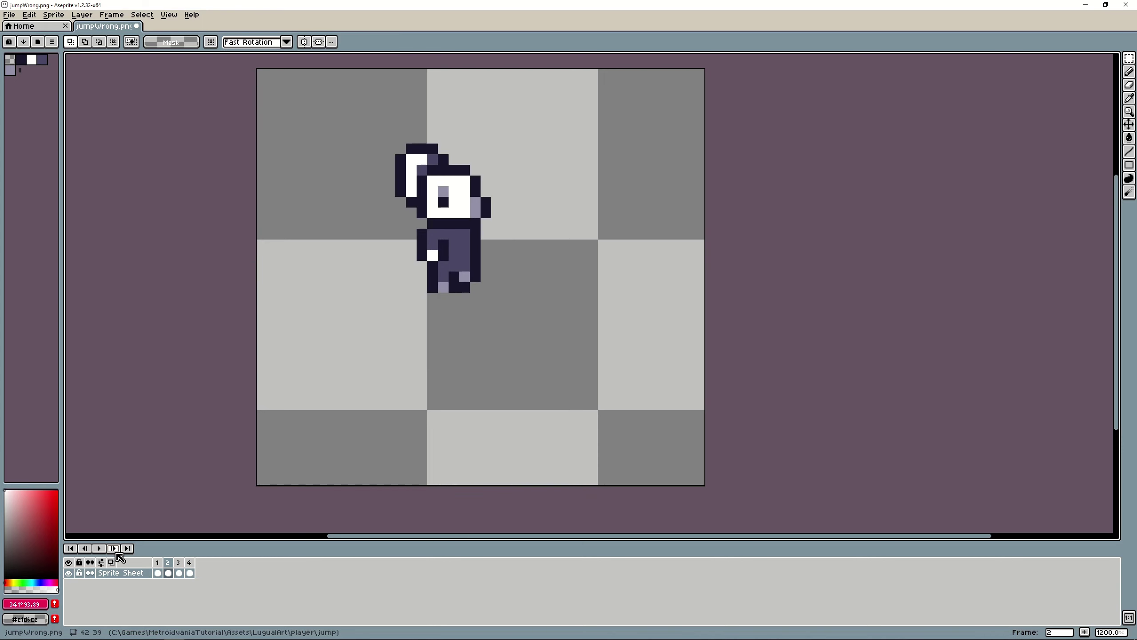
click(116, 551)
click(114, 548)
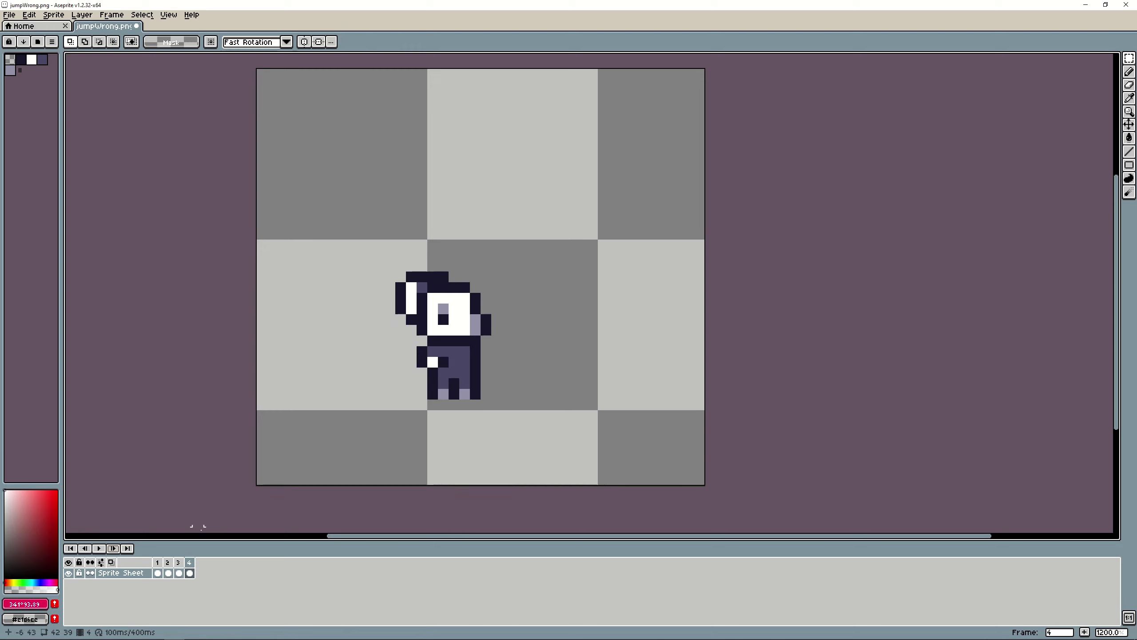
click(157, 564)
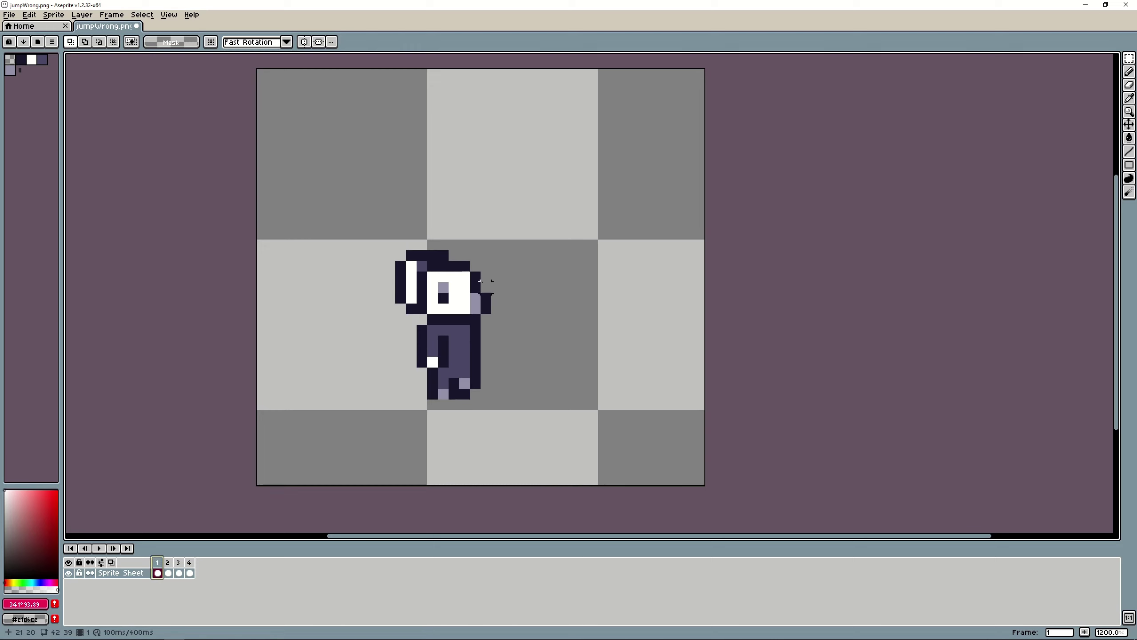
drag(395, 249, 454, 402)
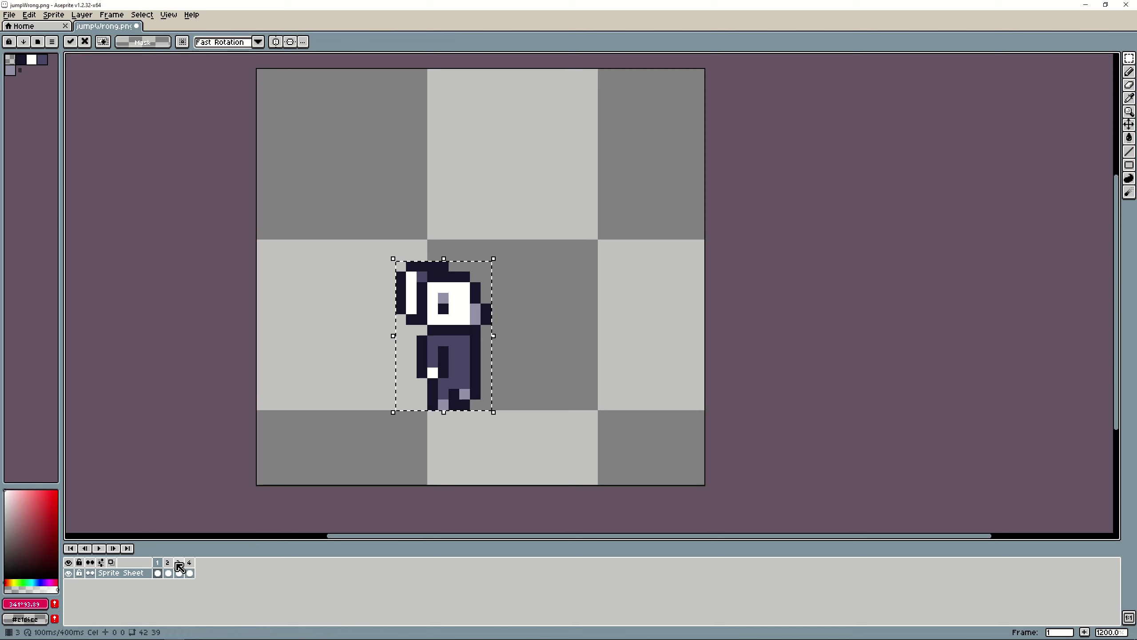
Step: Commit frame 1's move and lower the frame 2 and 3 characters onto the canvas bottom
key(period)
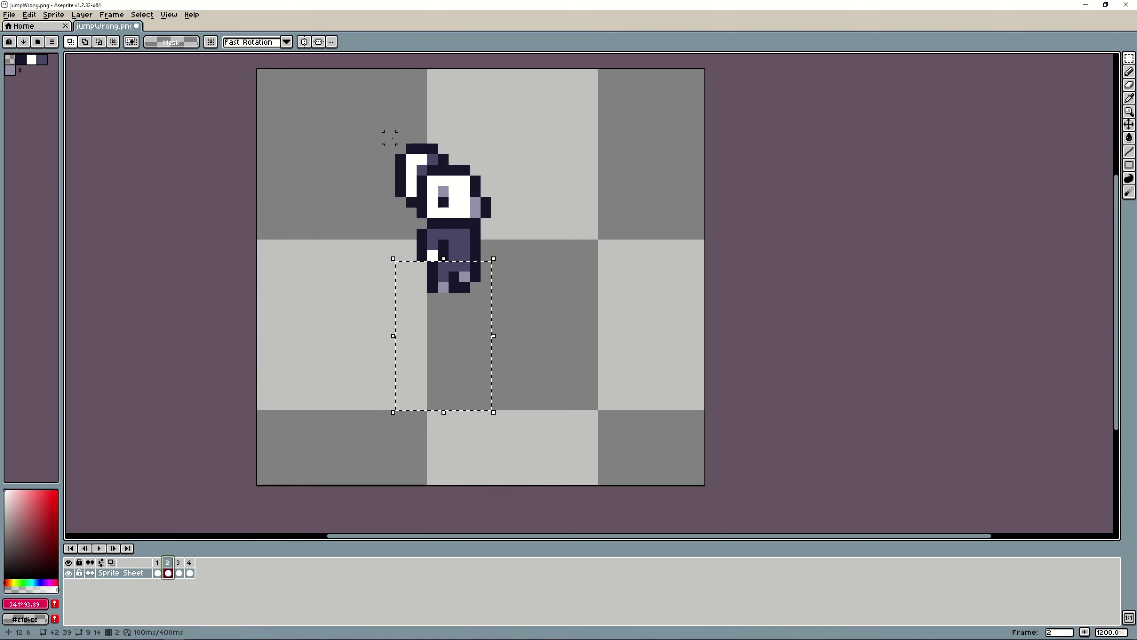
drag(385, 133, 499, 290)
drag(482, 250, 483, 367)
key(Return)
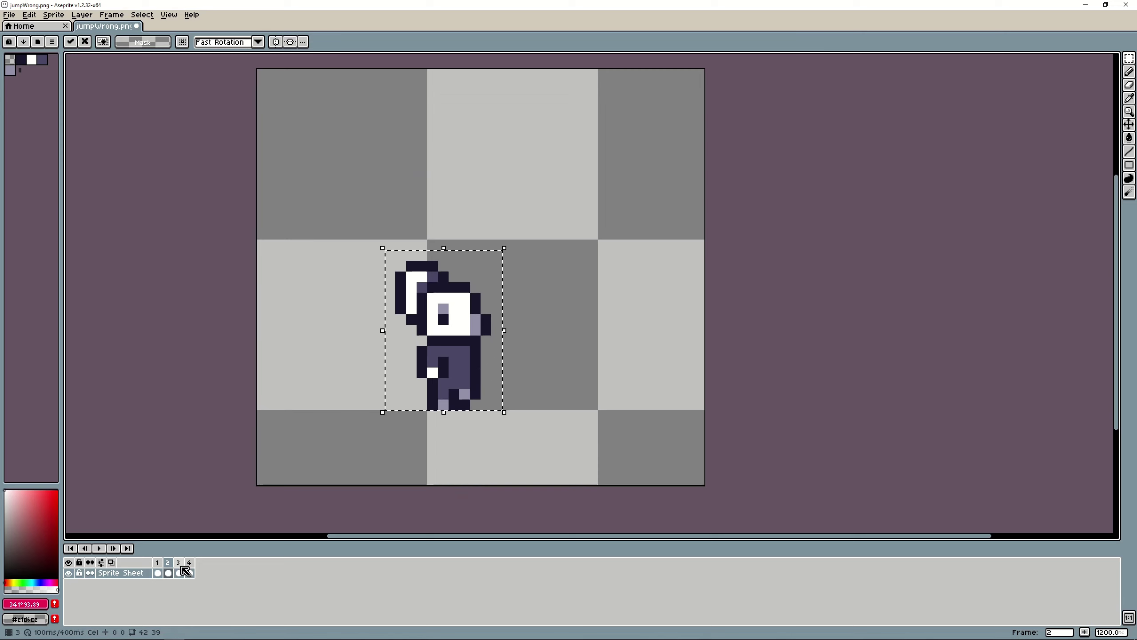
click(178, 563)
drag(394, 152, 498, 414)
click(190, 567)
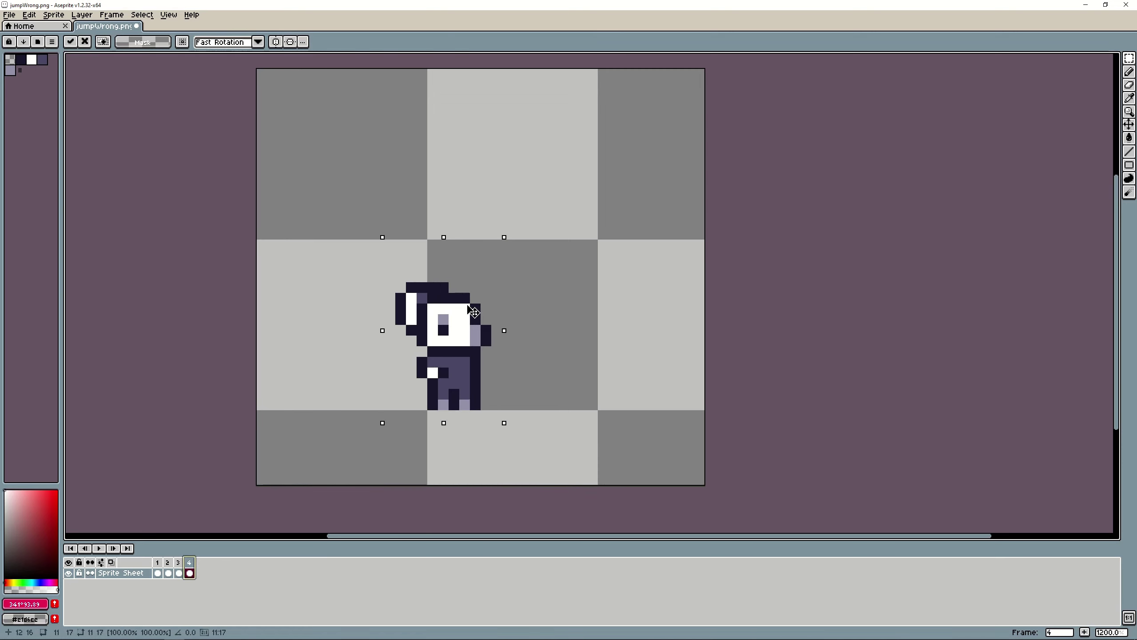
Step: Cycle through all four frames to check the character's feet line up
click(115, 548)
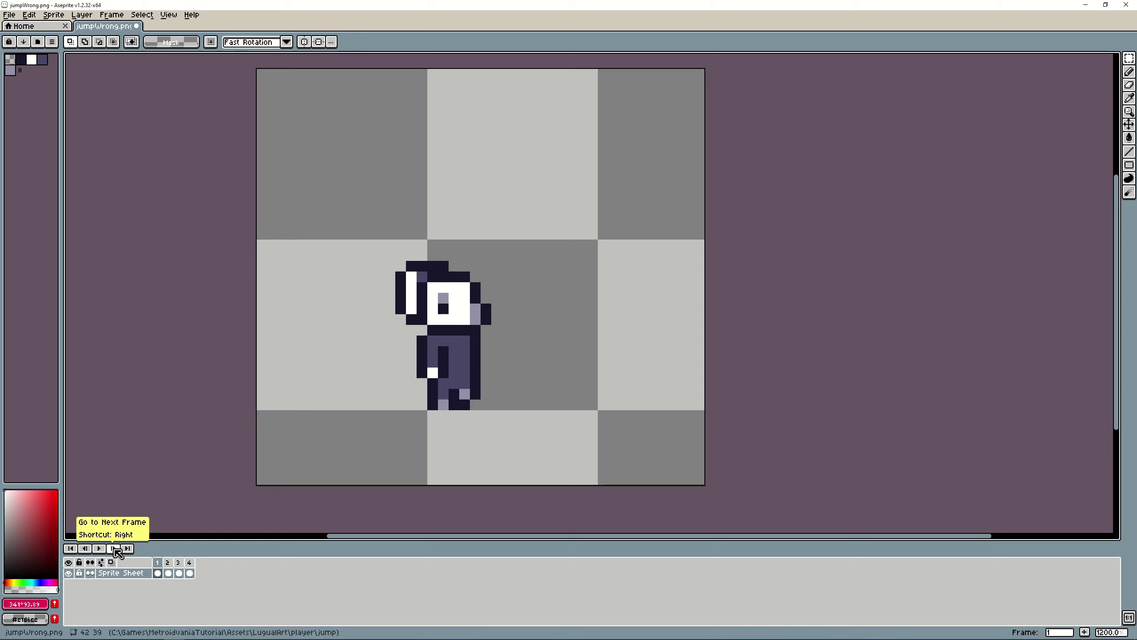
click(116, 548)
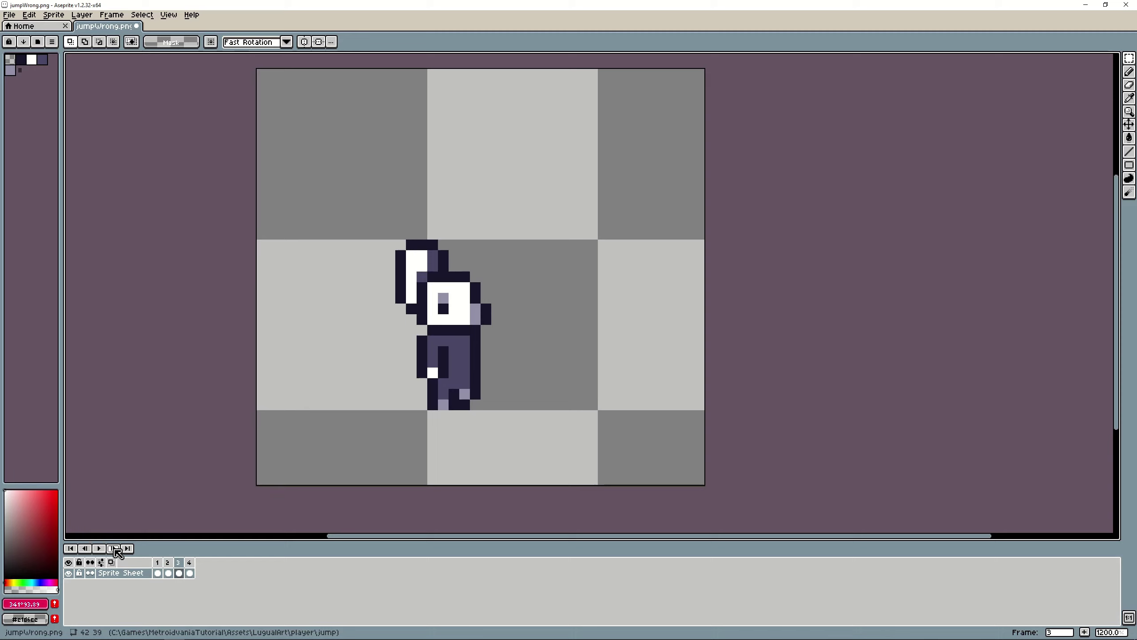
click(115, 548)
click(115, 548)
click(115, 548)
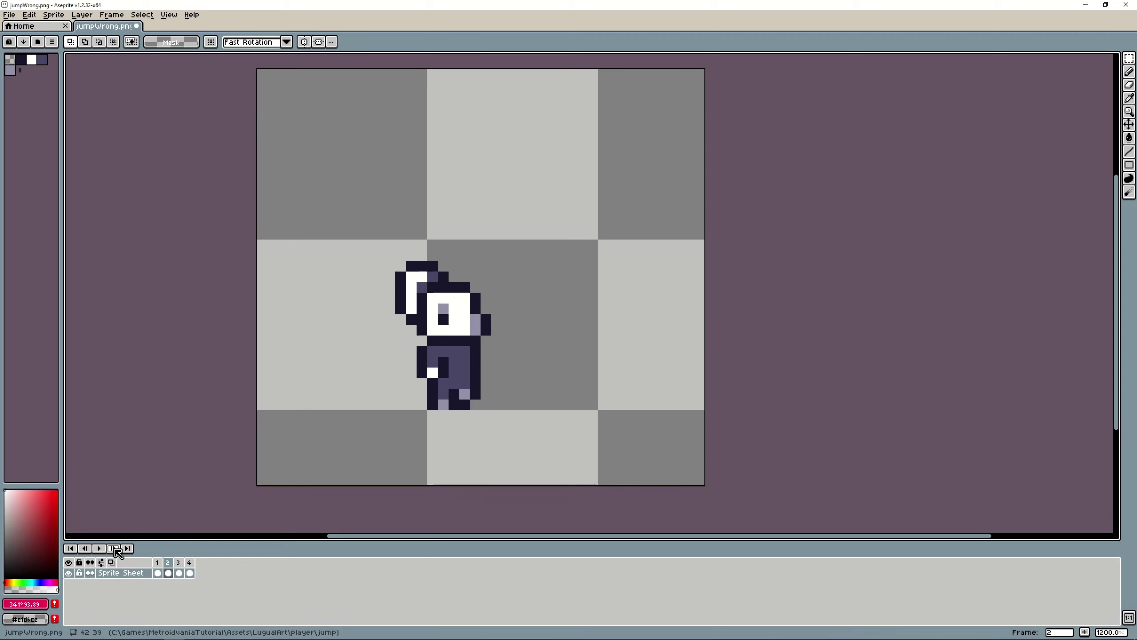
click(115, 548)
click(115, 548)
click(115, 548)
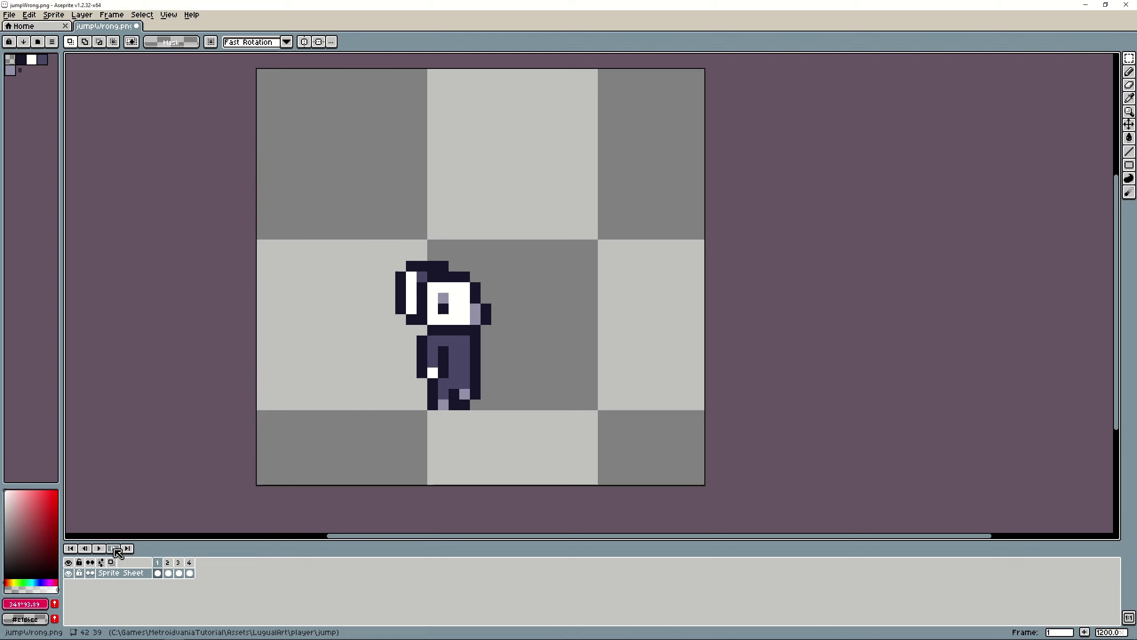
click(115, 548)
click(115, 548)
click(115, 548)
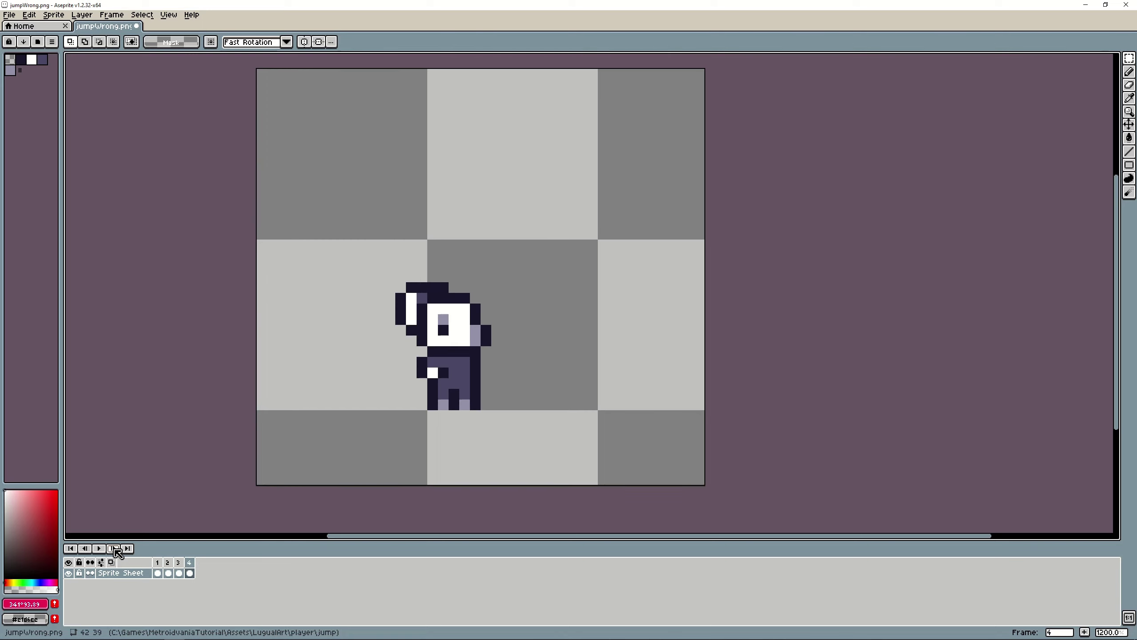
click(115, 548)
click(115, 548)
click(115, 548)
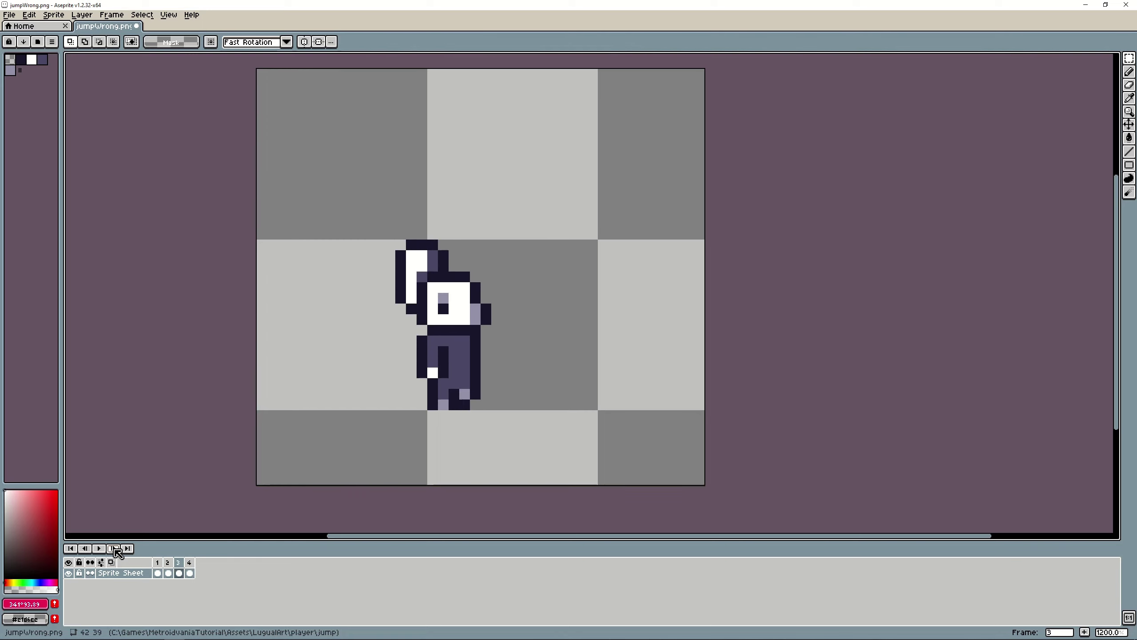
click(115, 548)
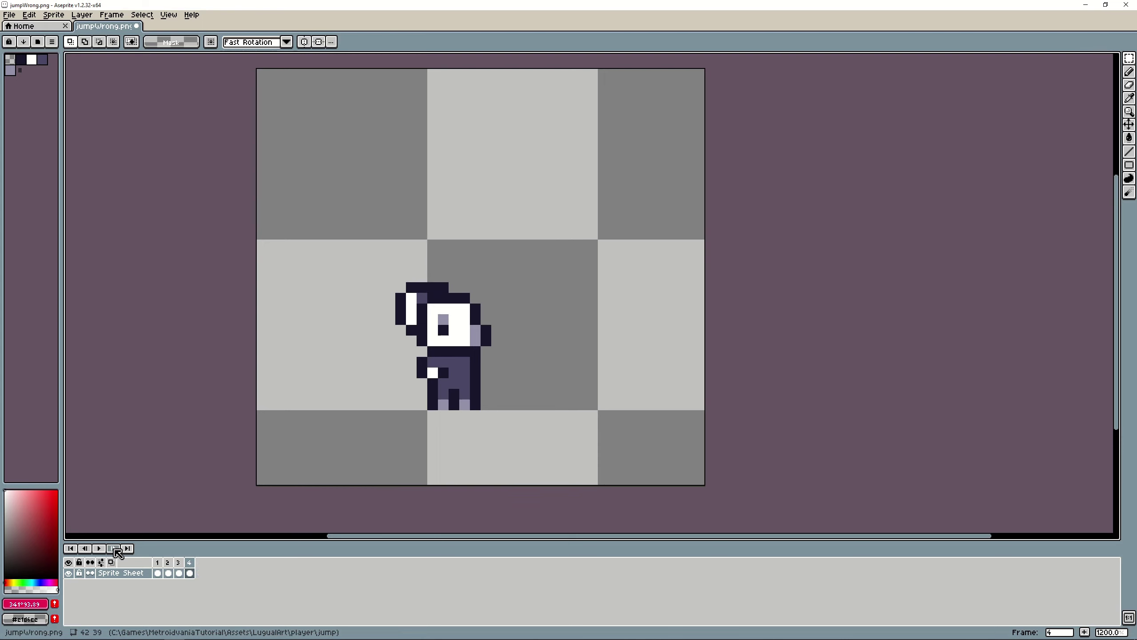
click(115, 548)
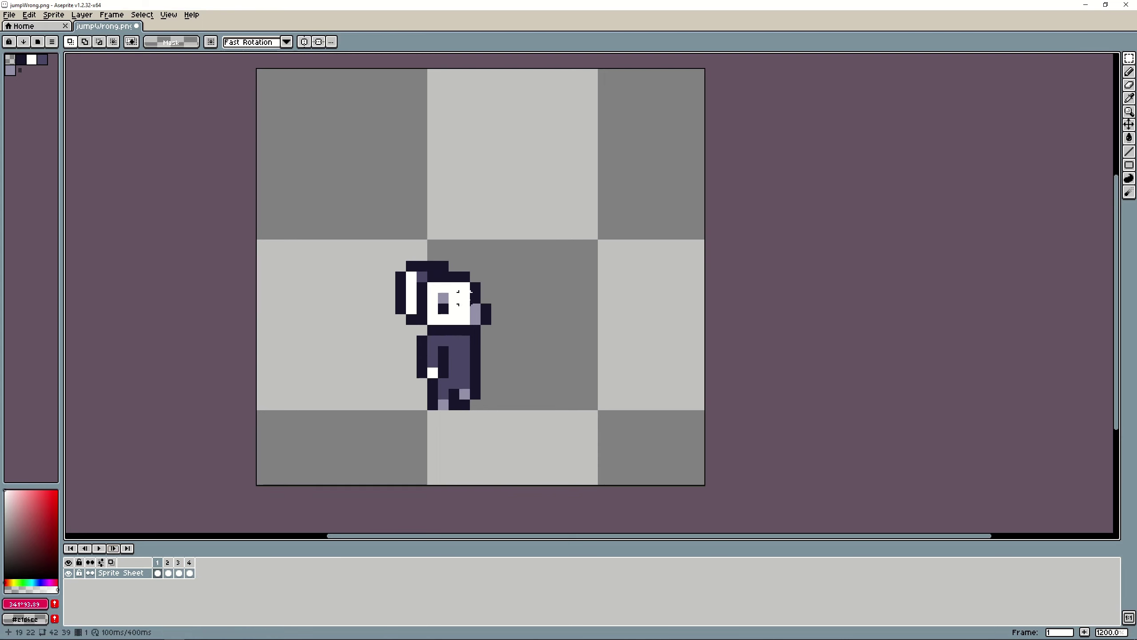
Step: Cycle through jump frames 1–4 for review, then switch to the Unity editor
drag(420, 282, 481, 410)
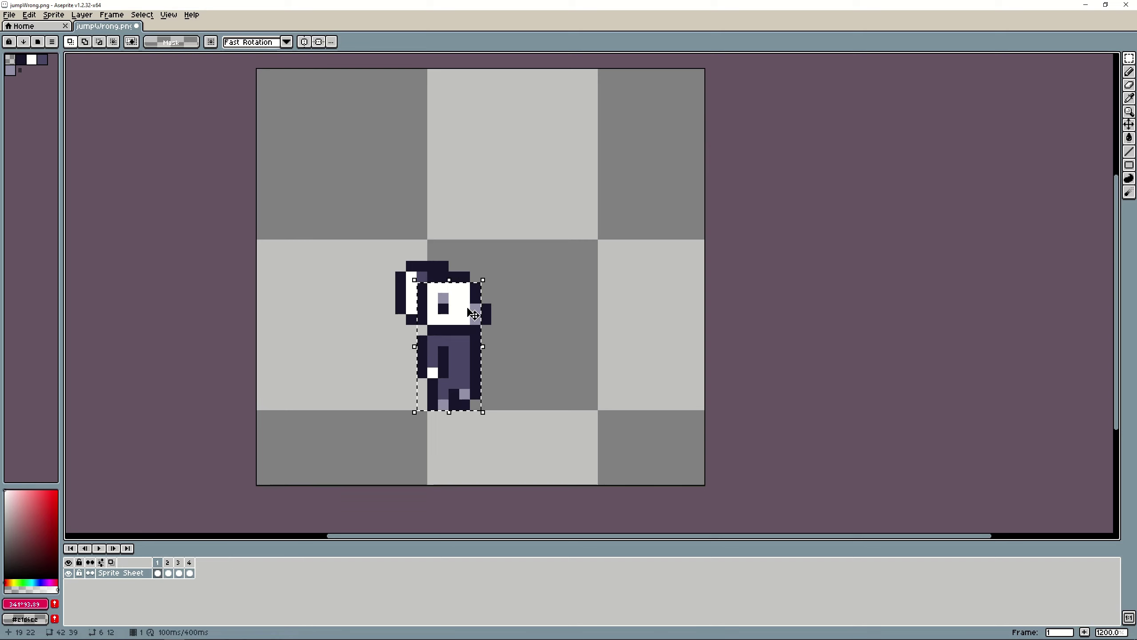
click(113, 548)
click(115, 550)
click(115, 549)
click(115, 549)
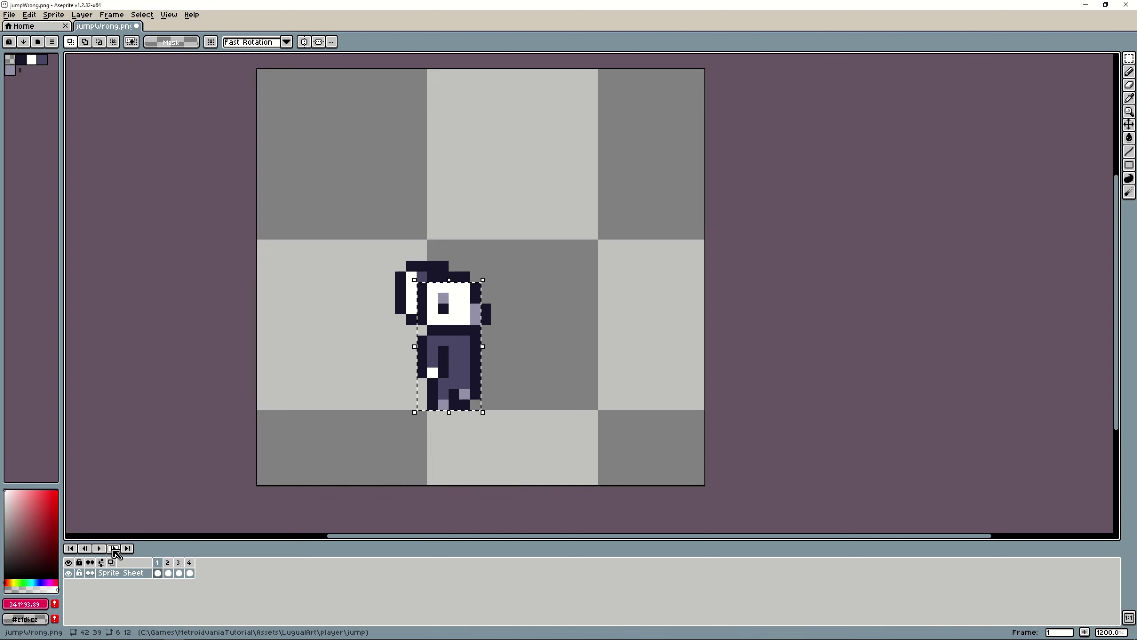
click(114, 549)
click(115, 549)
click(115, 549)
click(114, 550)
click(115, 549)
click(115, 550)
click(114, 550)
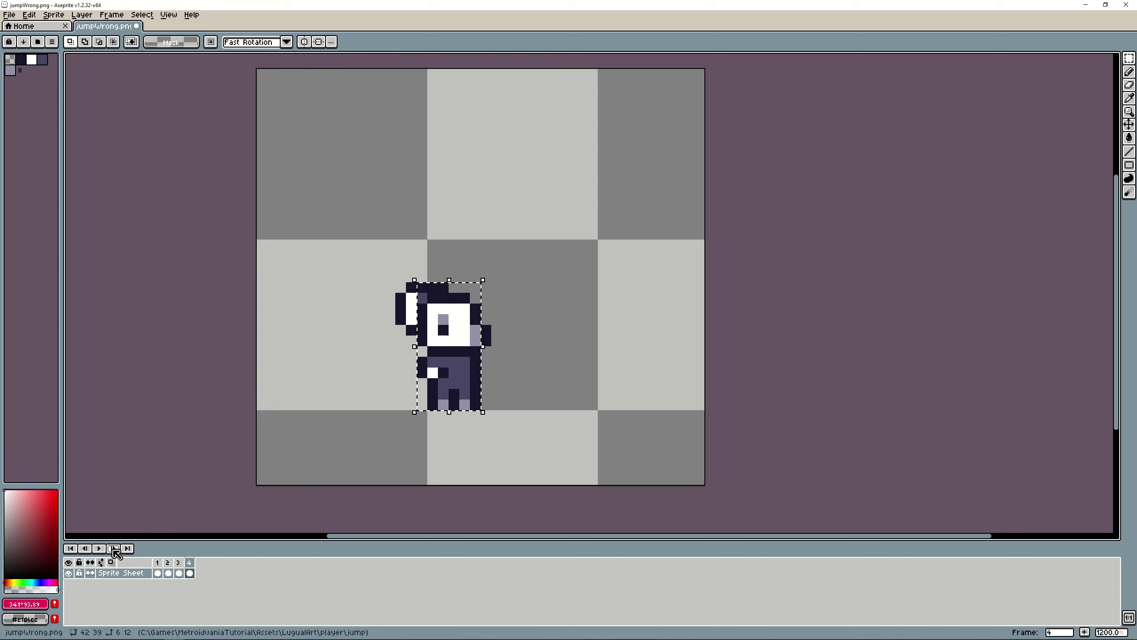
click(114, 550)
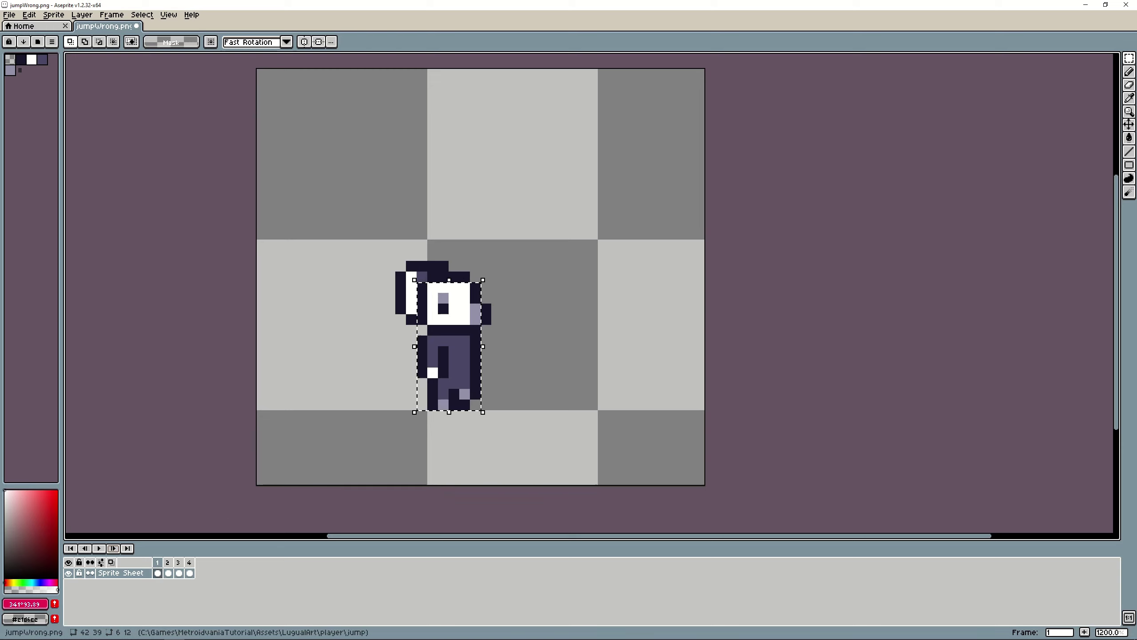
key(alt+Tab)
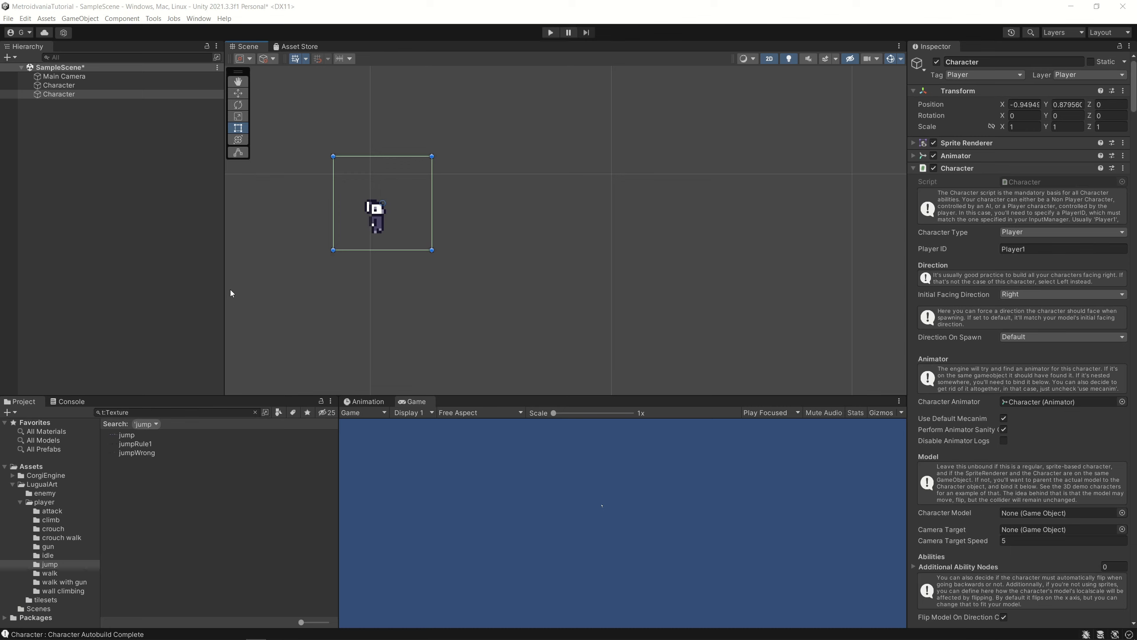
Step: Zoom in on the character in the Scene view and scroll the Inspector to Box Collider 2D
scroll(386, 228, up, 1)
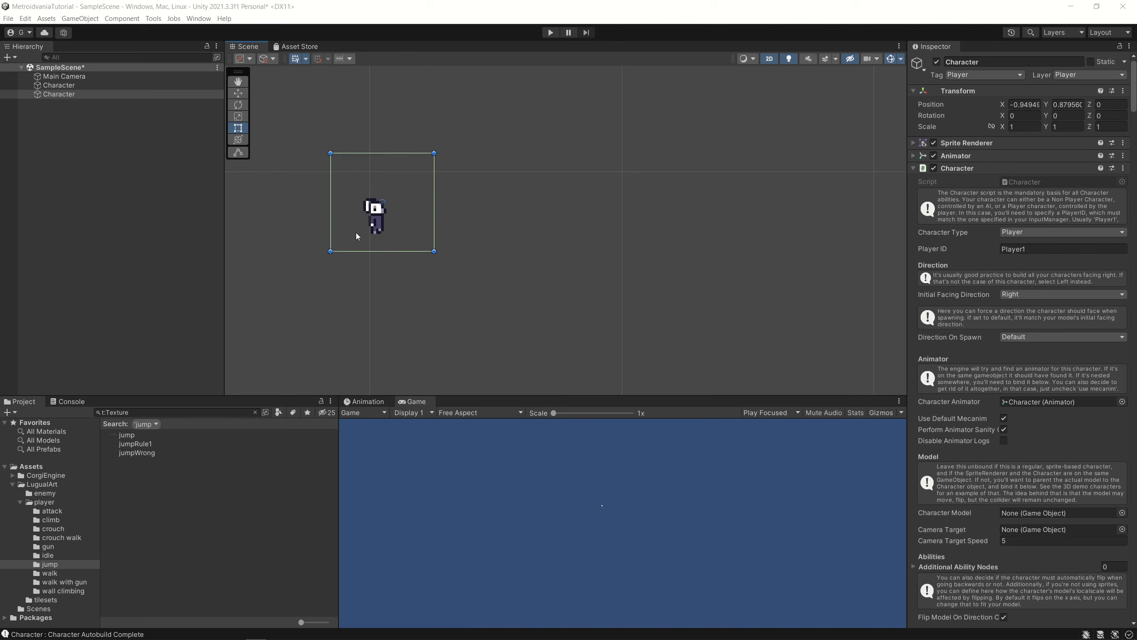
scroll(356, 235, up, 1)
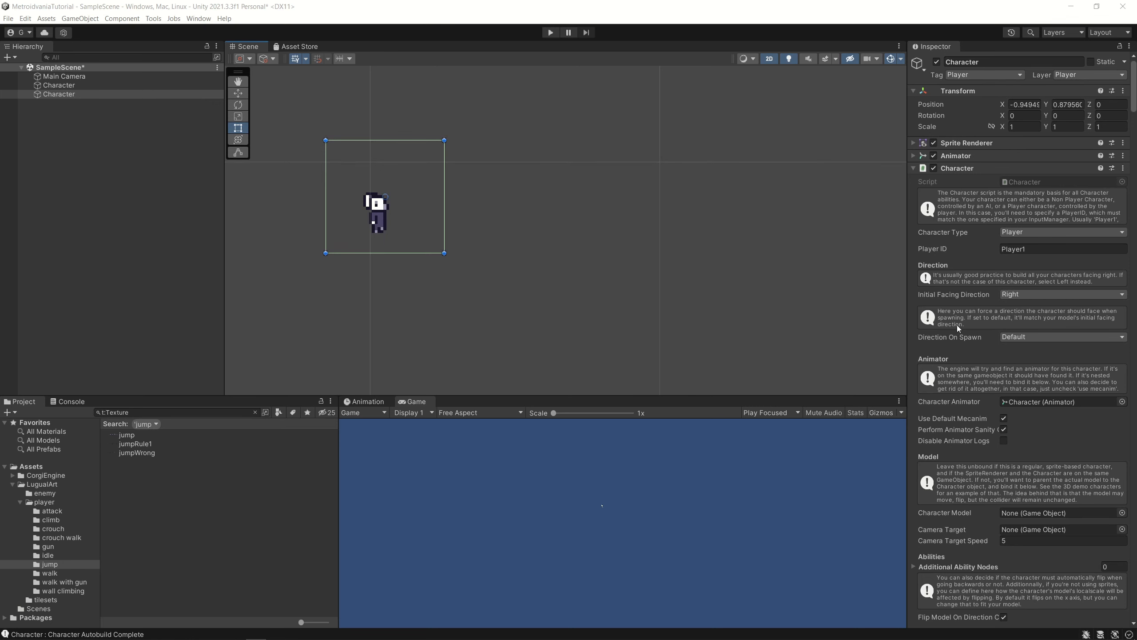
scroll(981, 355, down, 7)
scroll(980, 355, down, 12)
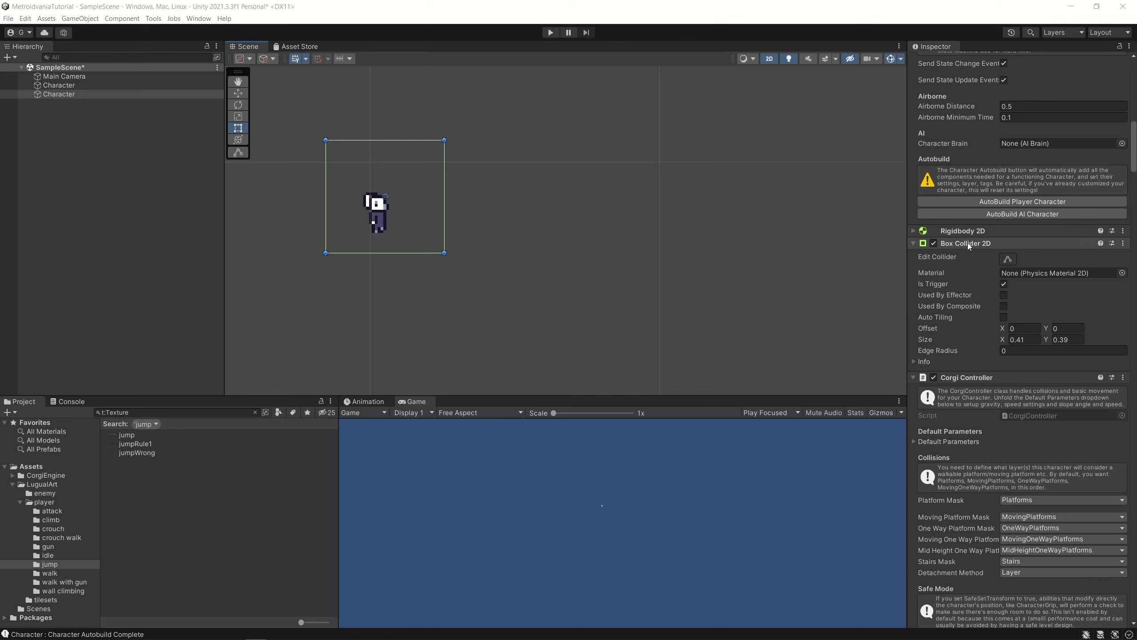
Step: Set the Box Collider 2D Size X to 0.11 and Offset X to -0.03
mouse_move(1003, 339)
mouse_down()
mouse_move(1012, 339)
mouse_move(995, 332)
mouse_up()
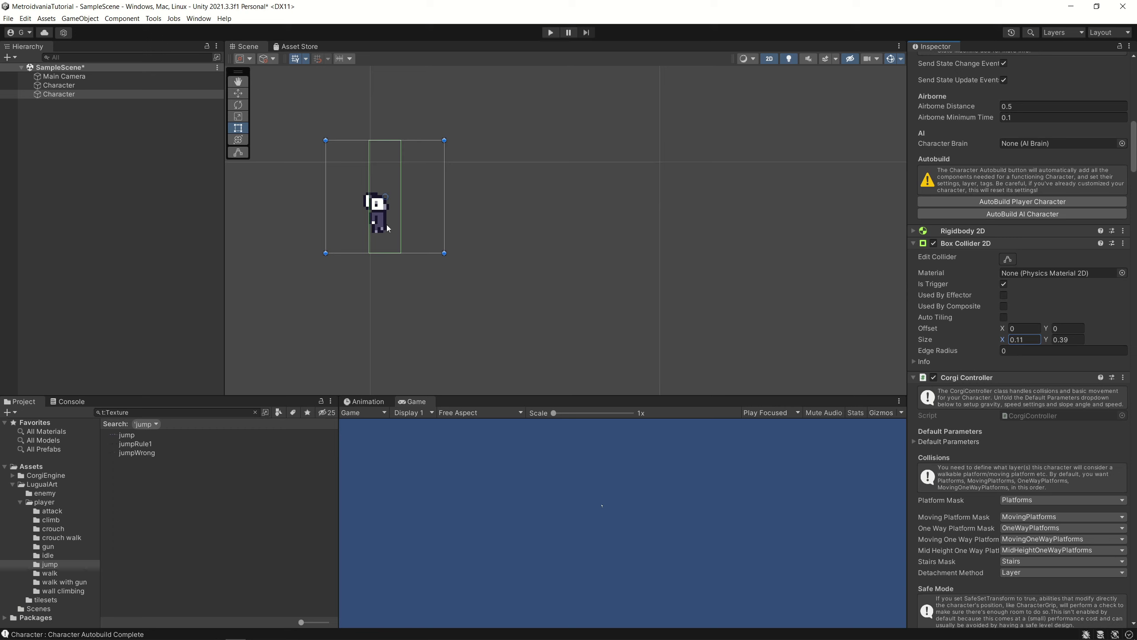
click(1019, 327)
drag(1001, 330, 997, 329)
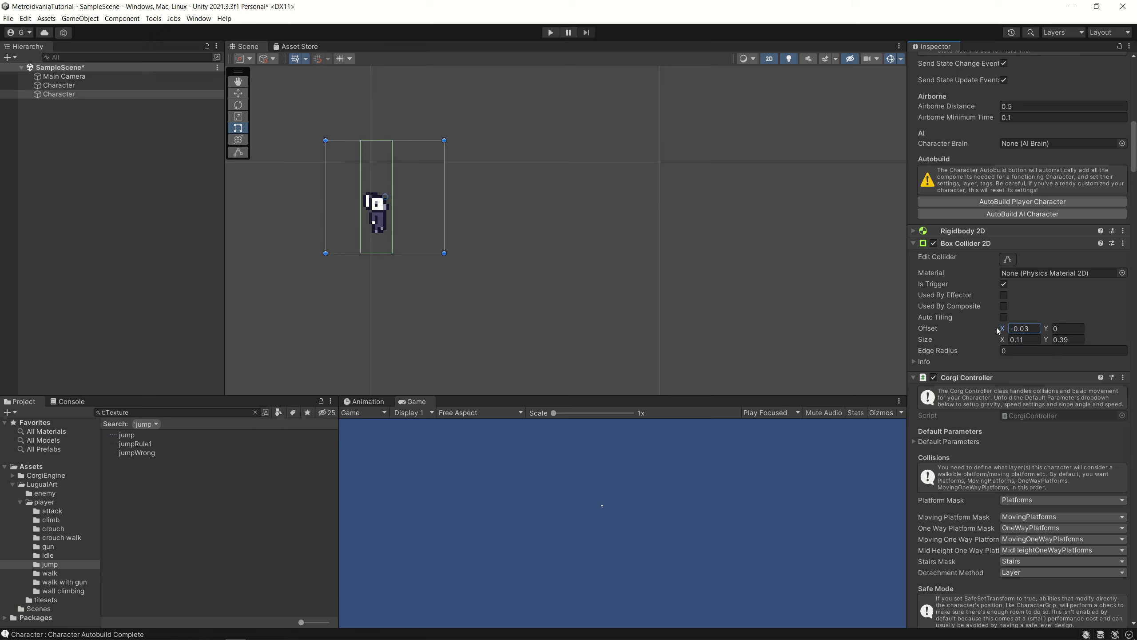
key(ctrl+z)
drag(997, 327, 997, 327)
Step: Run play mode to test the narrowed collider, then stop it
click(551, 32)
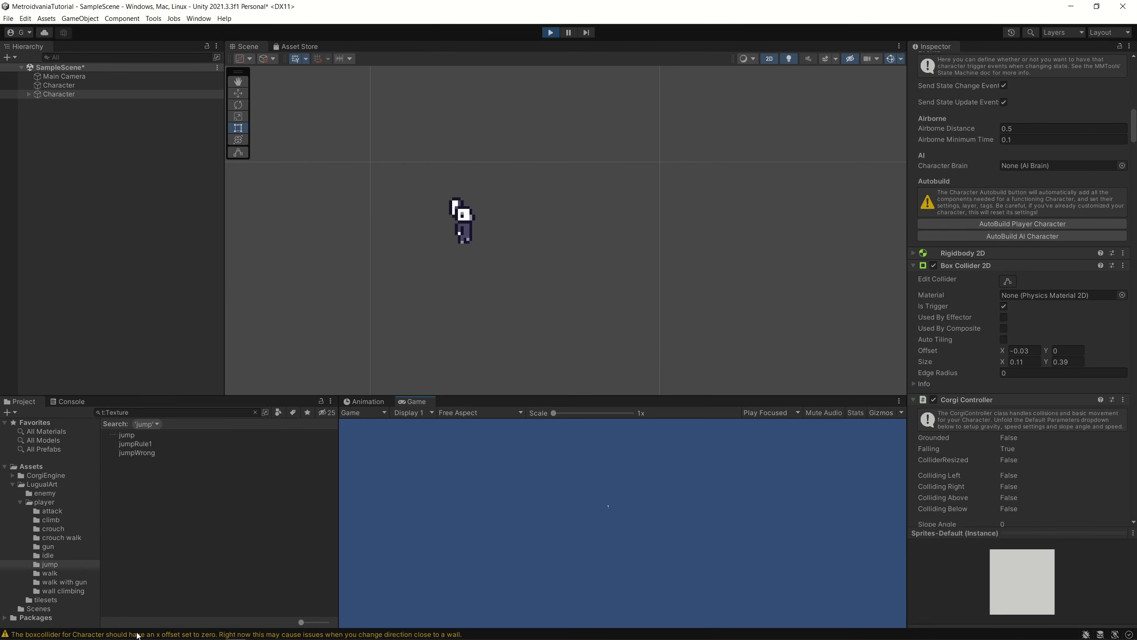
click(208, 541)
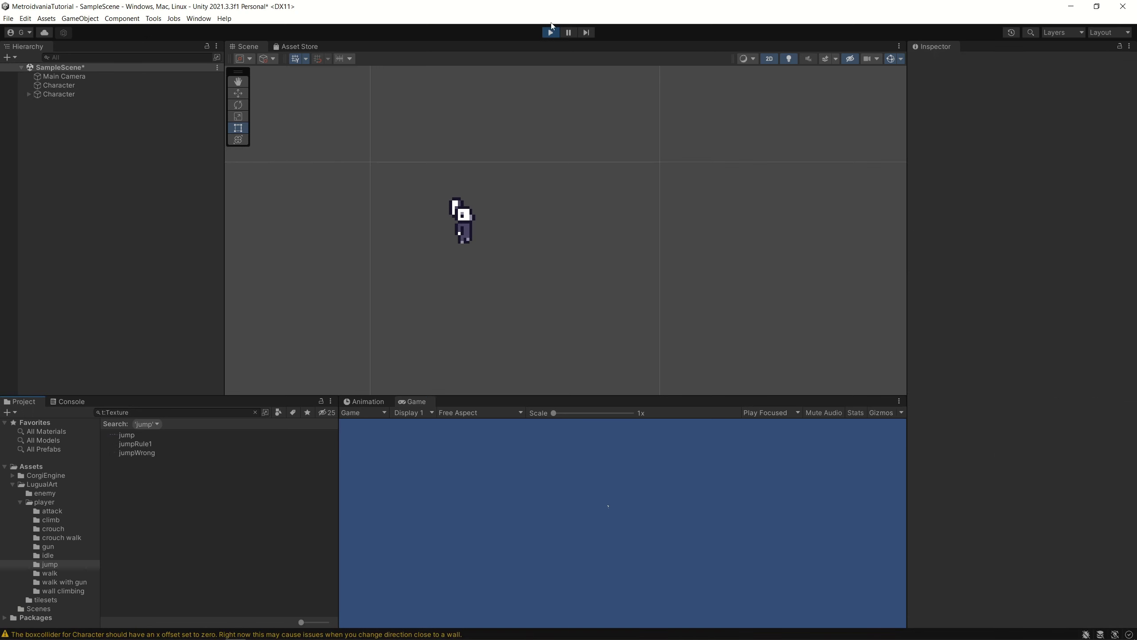
click(554, 34)
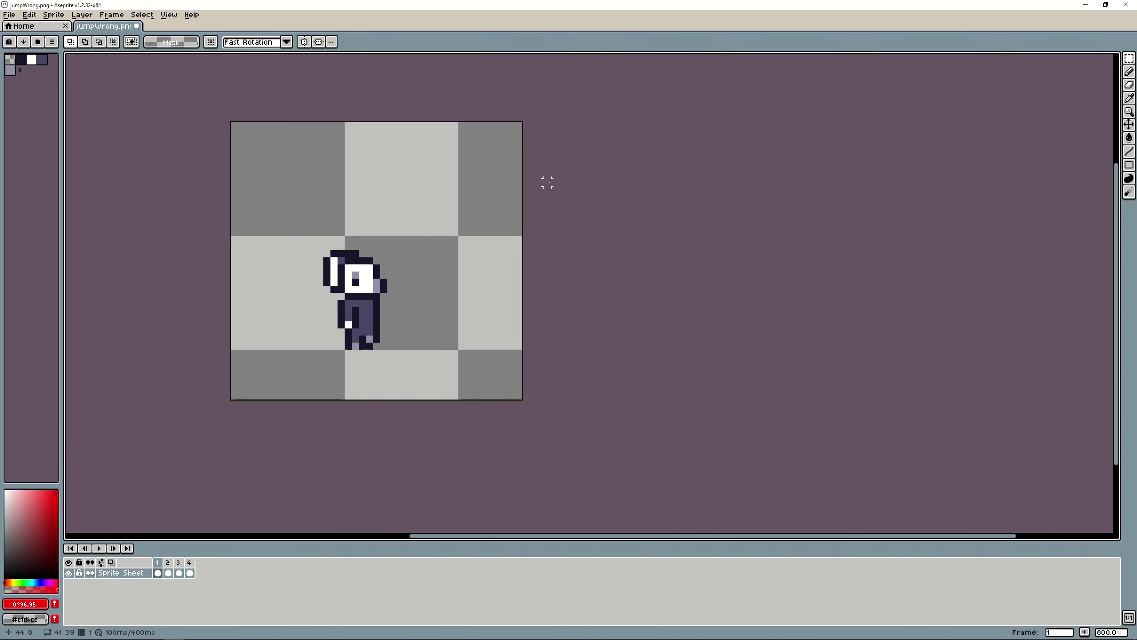
Step: Trim 9 pixels off the canvas's right side to 32×39 and select the frame 1 sprite
key(ctrl+alt+c)
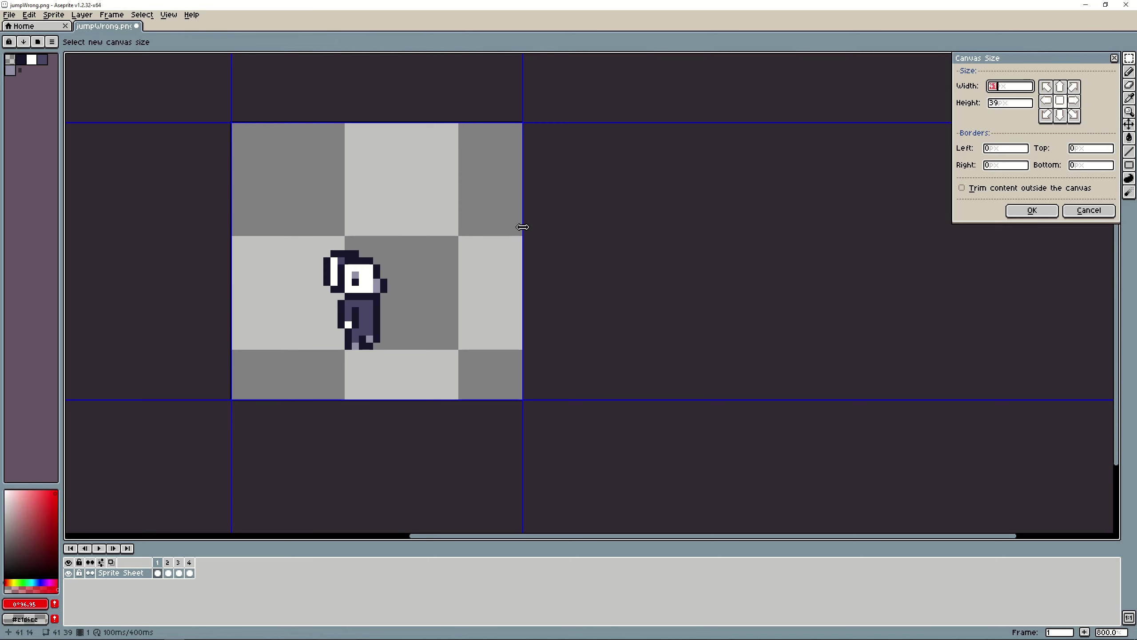
drag(523, 227, 459, 221)
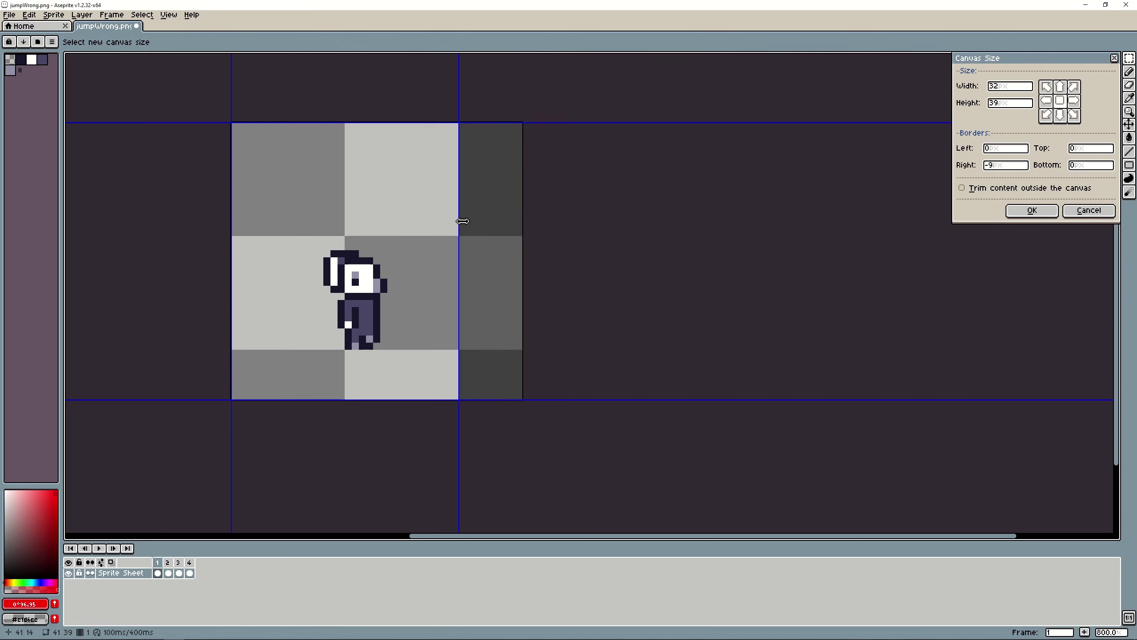
click(1040, 215)
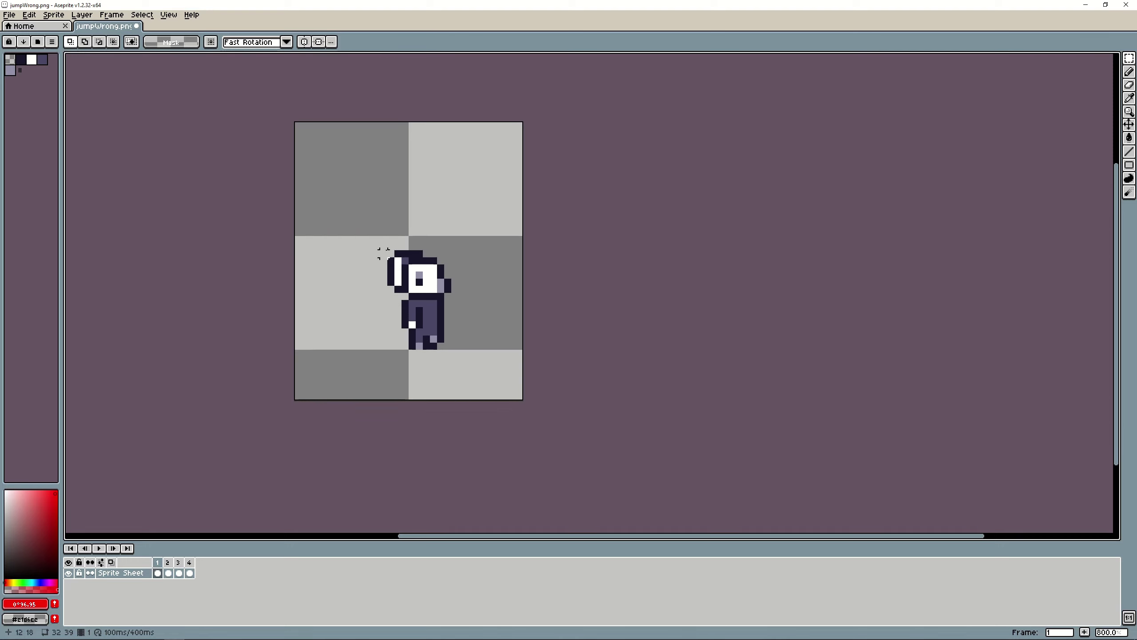
drag(386, 249, 424, 330)
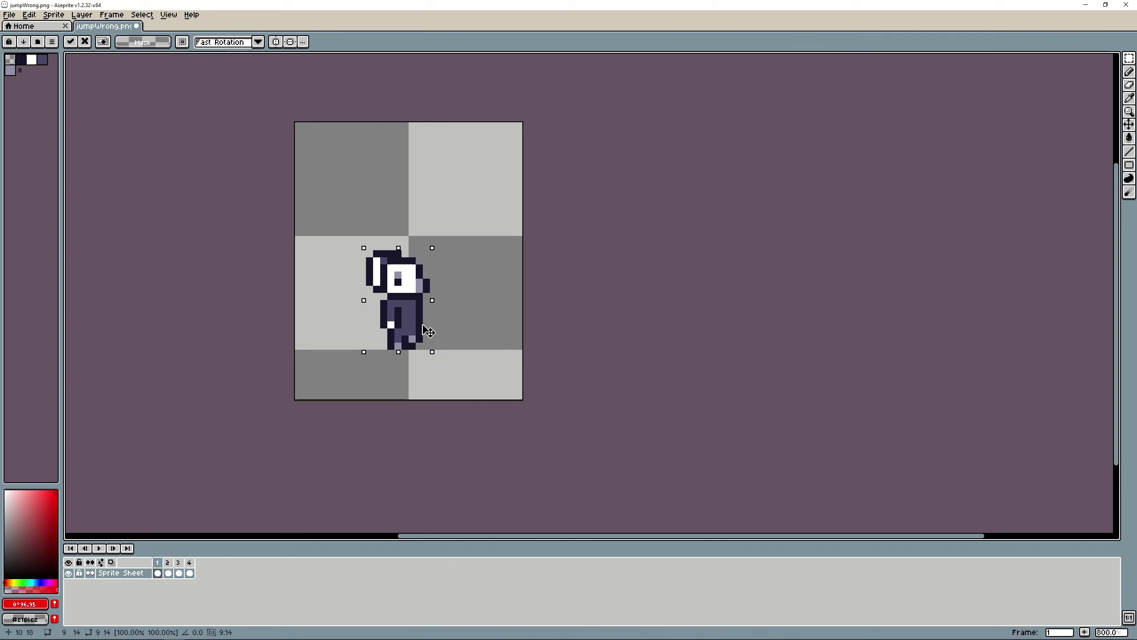
Step: Shift the frame 1 sprite one pixel toward centre, reselect its body, and switch to Unity
drag(428, 331, 435, 331)
click(469, 331)
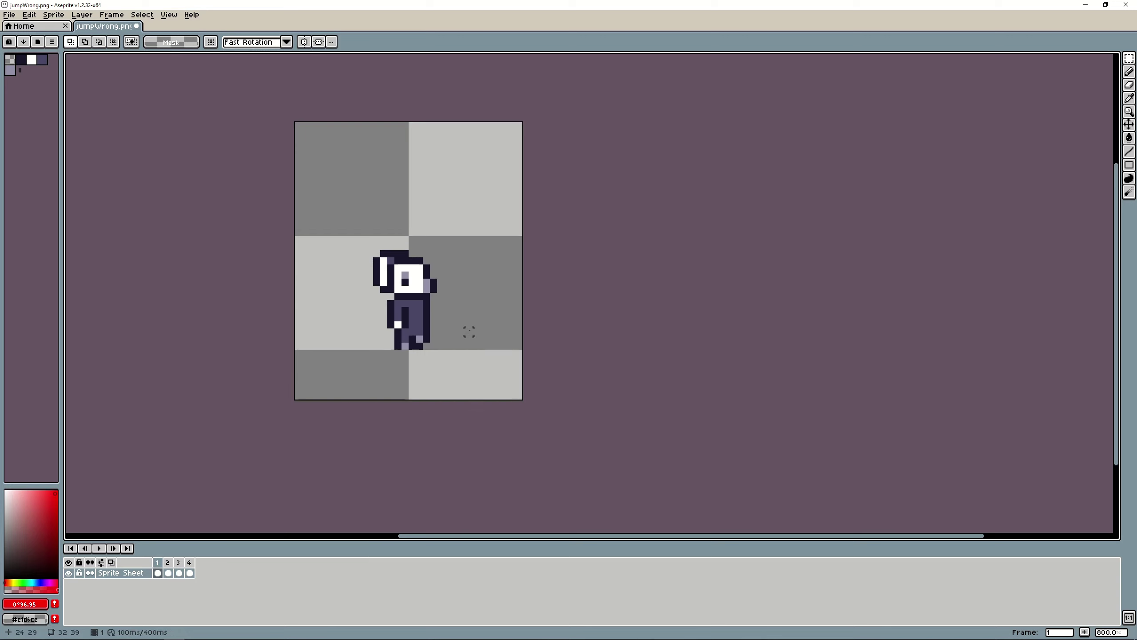
drag(397, 345, 425, 263)
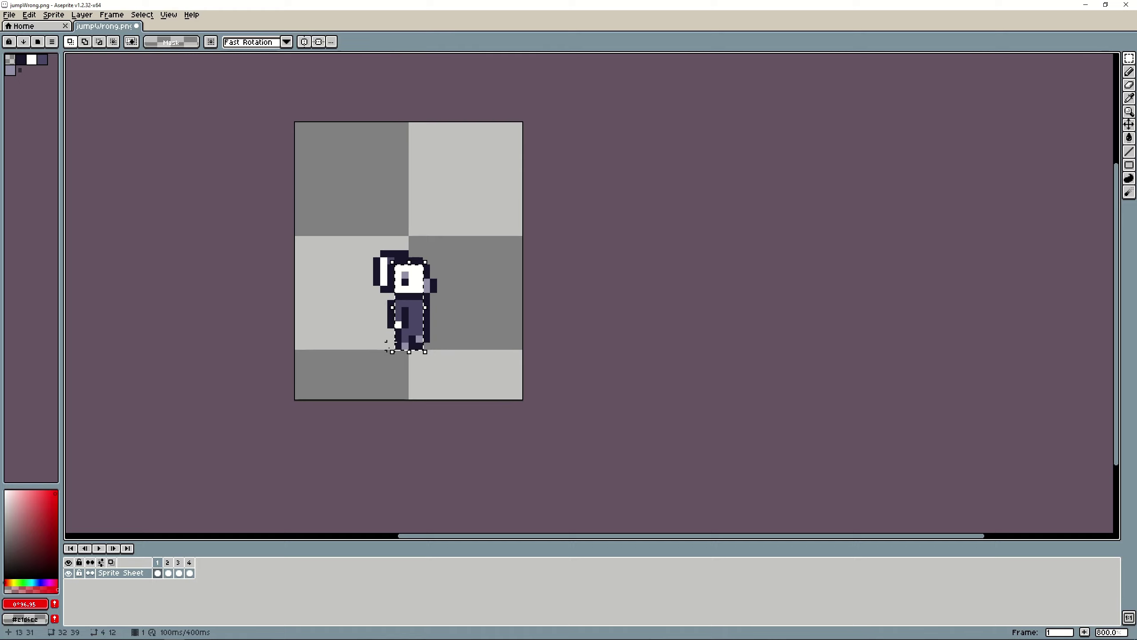
click(398, 356)
drag(390, 345, 431, 264)
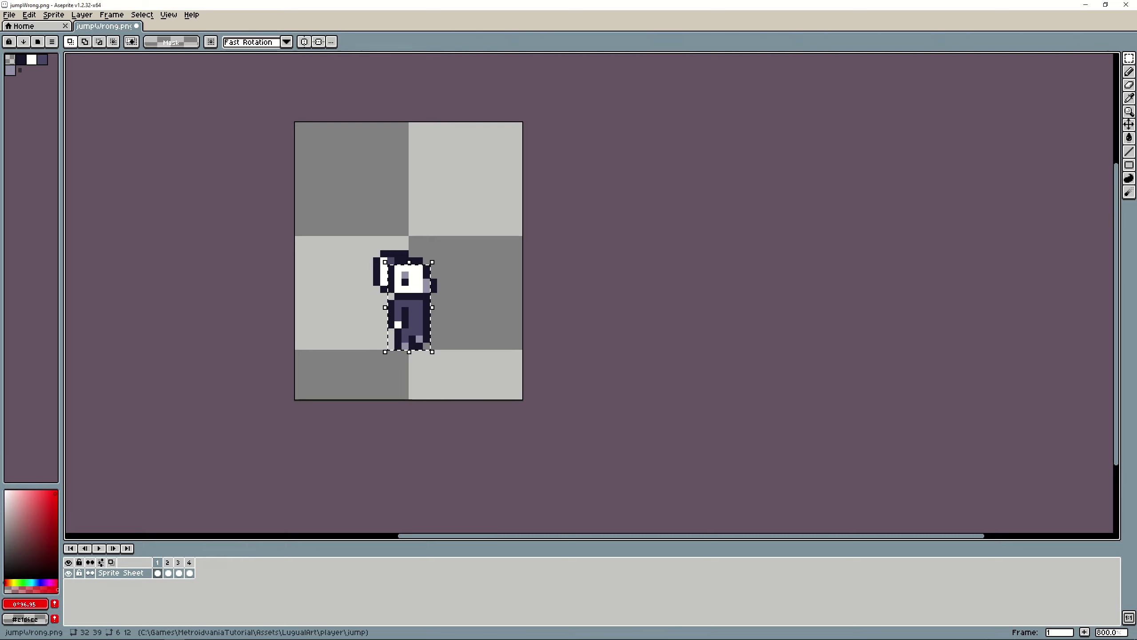
key(alt+Tab)
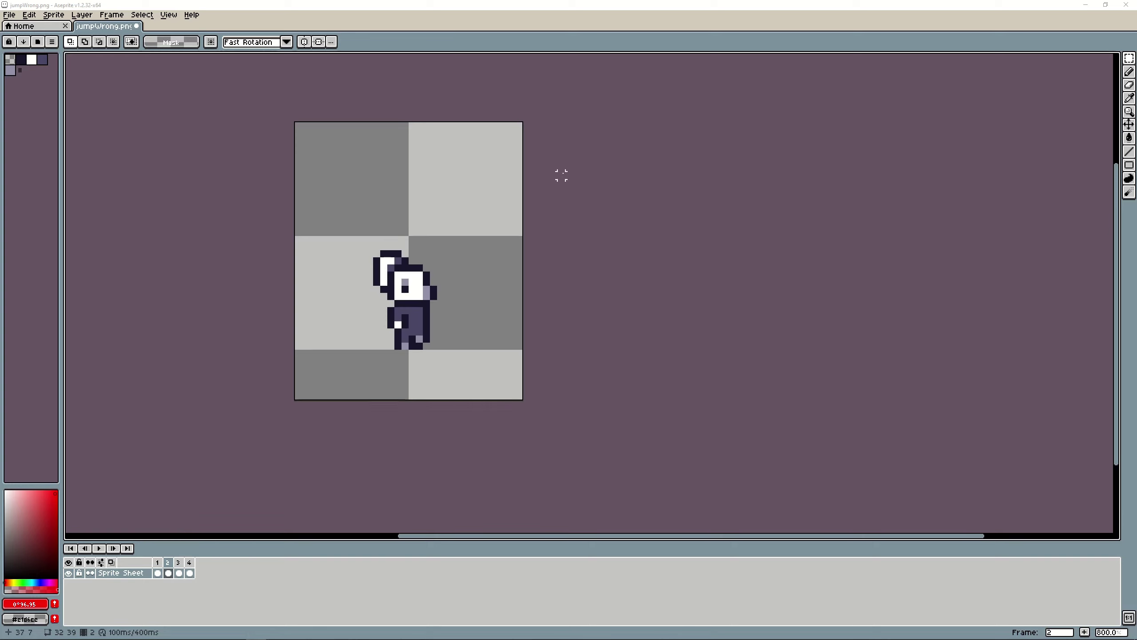
Step: Set Canvas Size left and right borders to -11, cropping to a 10×39 canvas
key(ctrl+alt+c)
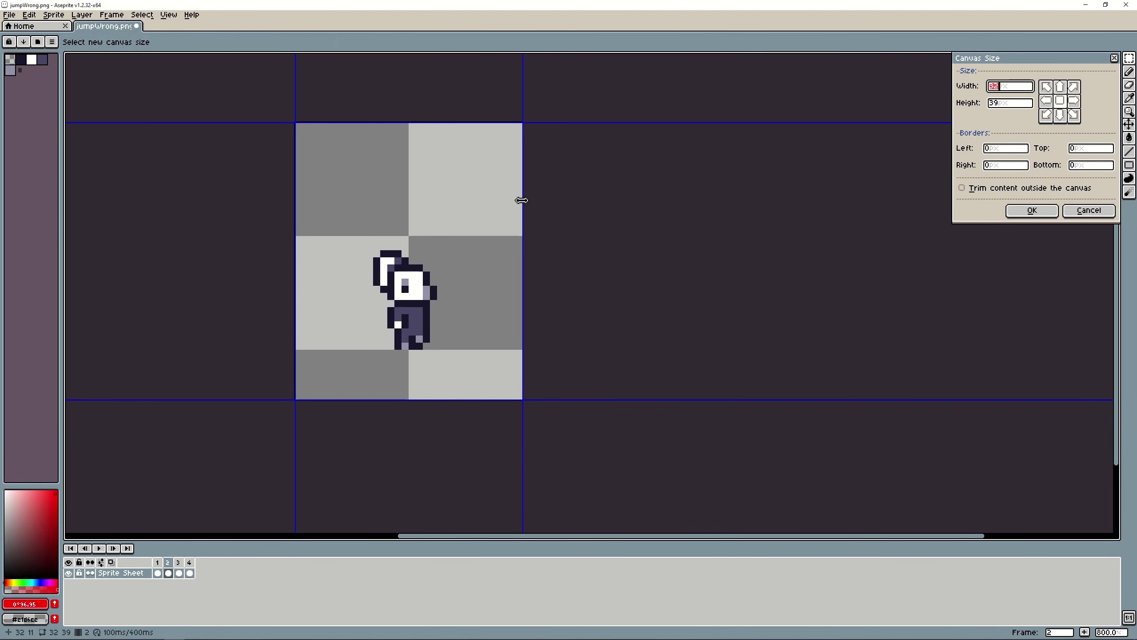
click(980, 149)
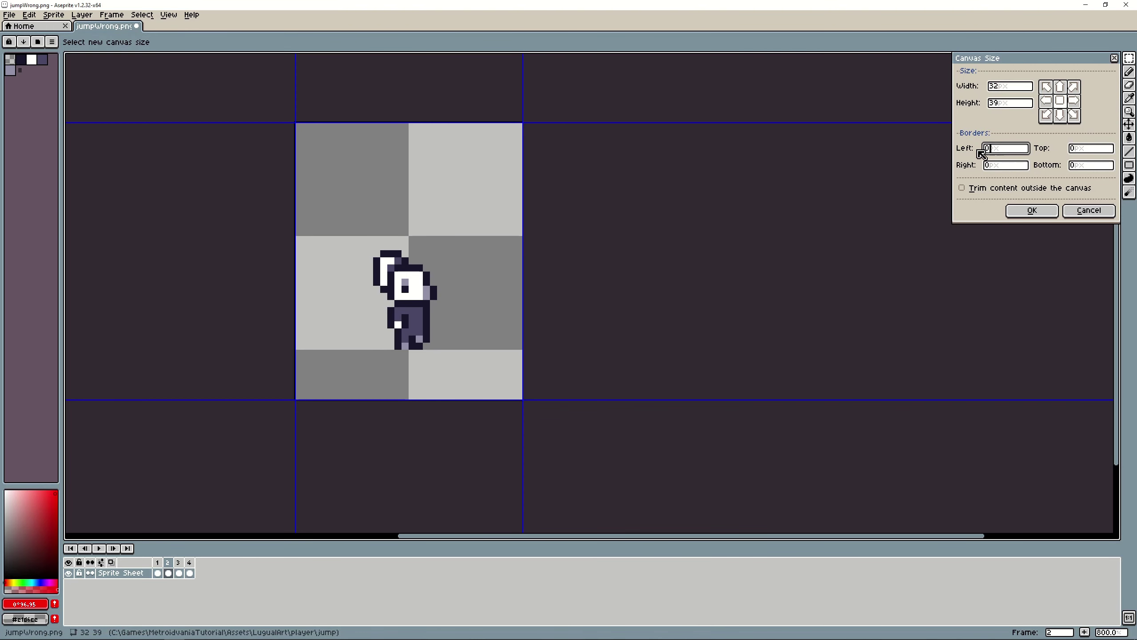
text(-5)
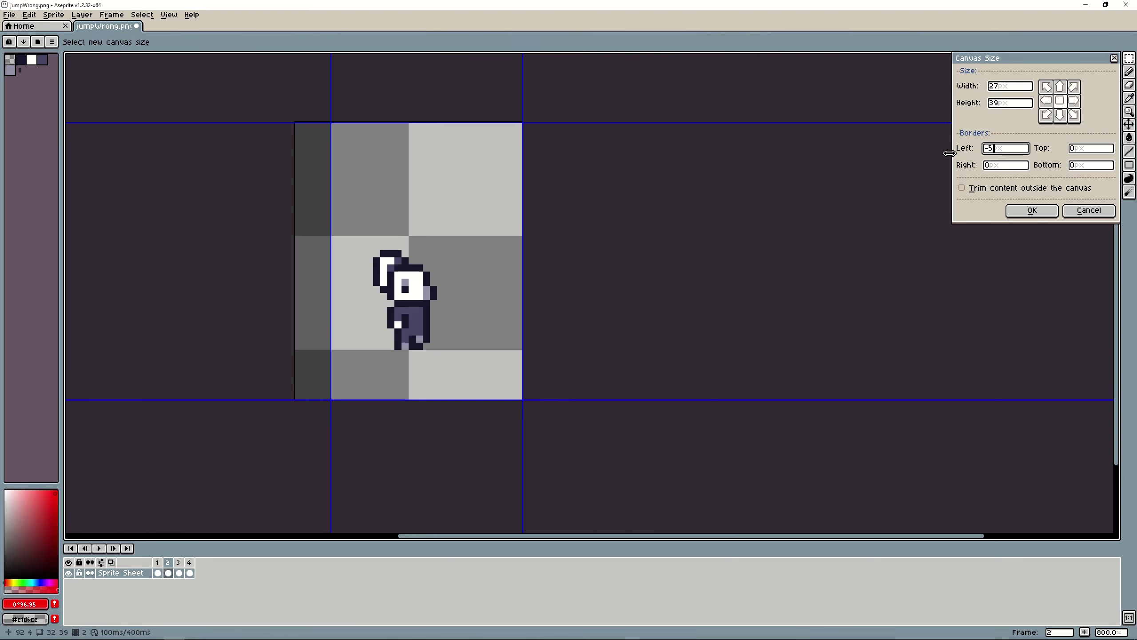
click(1008, 165)
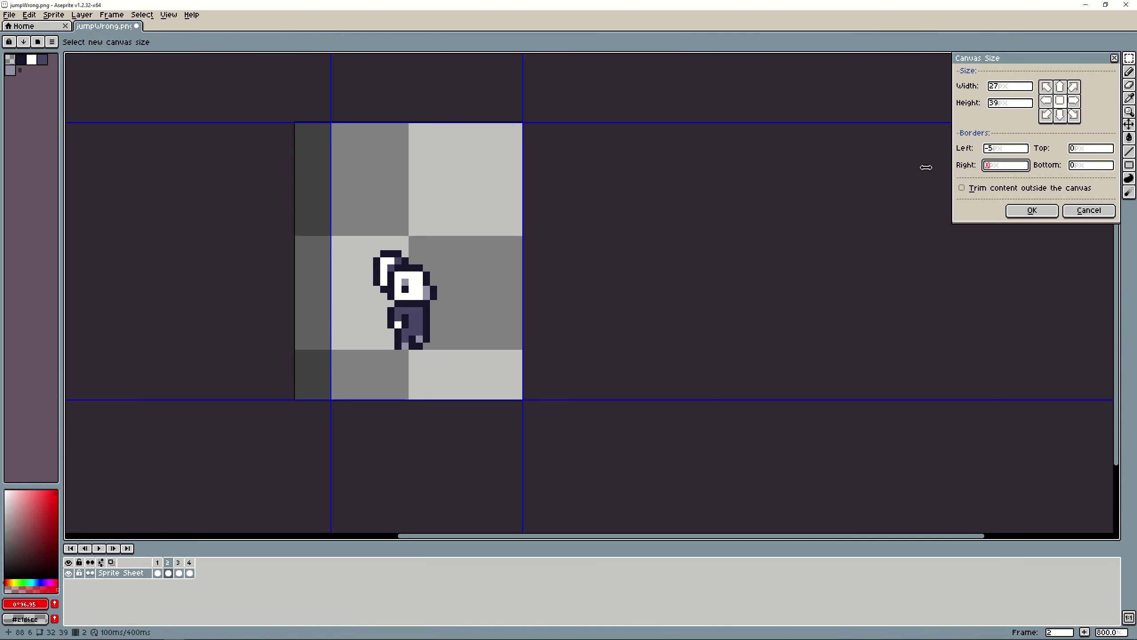
text(-5)
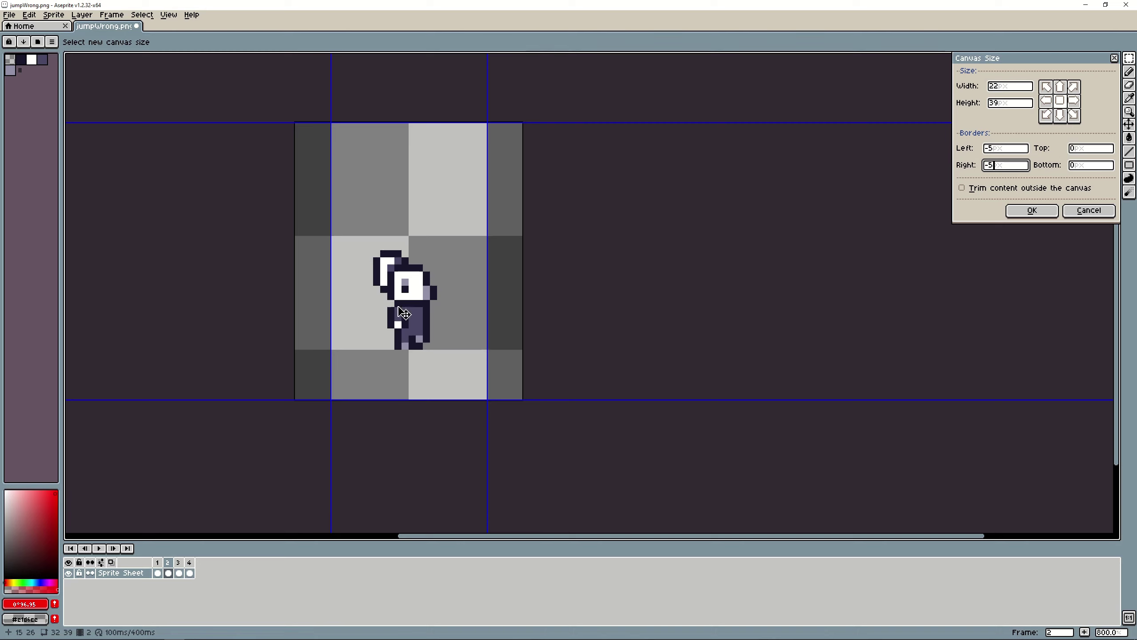
drag(332, 265, 359, 267)
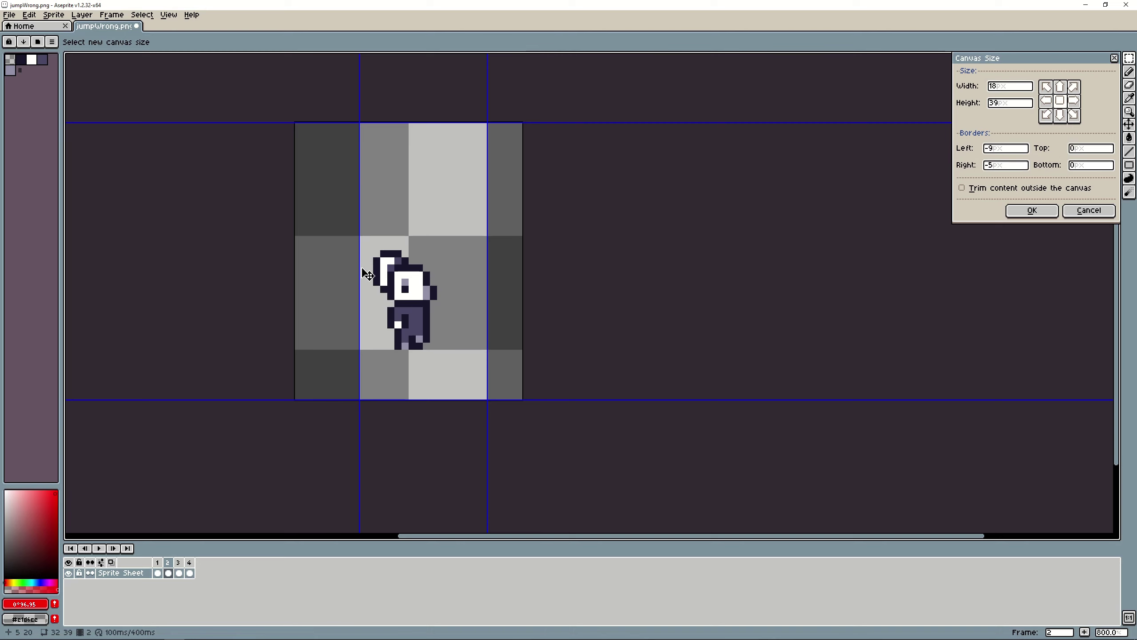
drag(486, 264, 451, 269)
drag(360, 269, 375, 269)
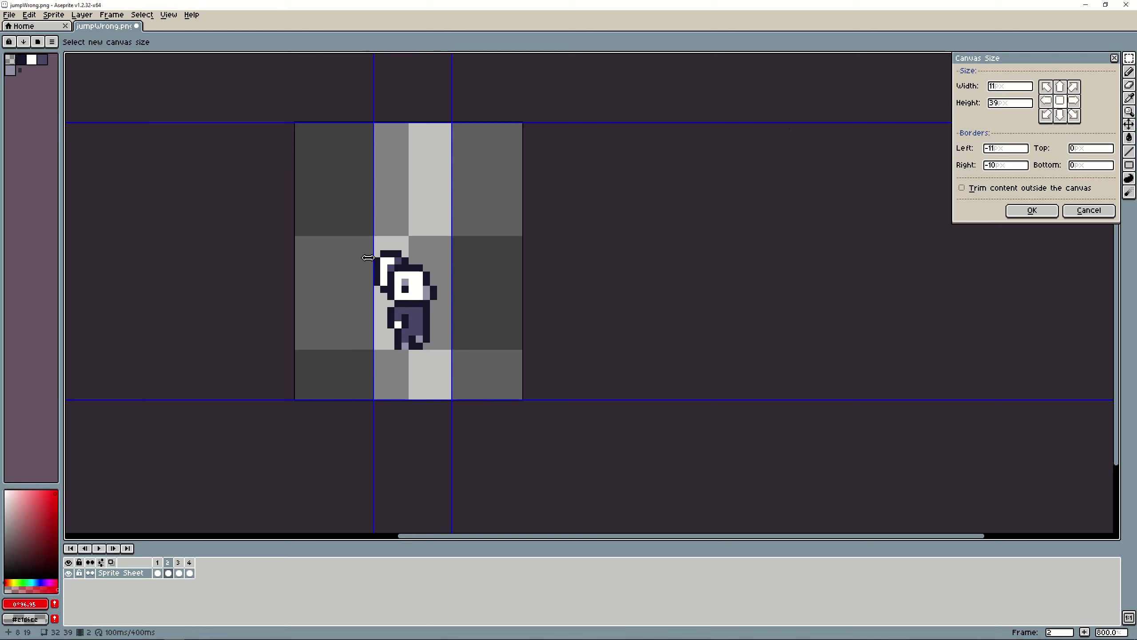
drag(451, 230, 441, 232)
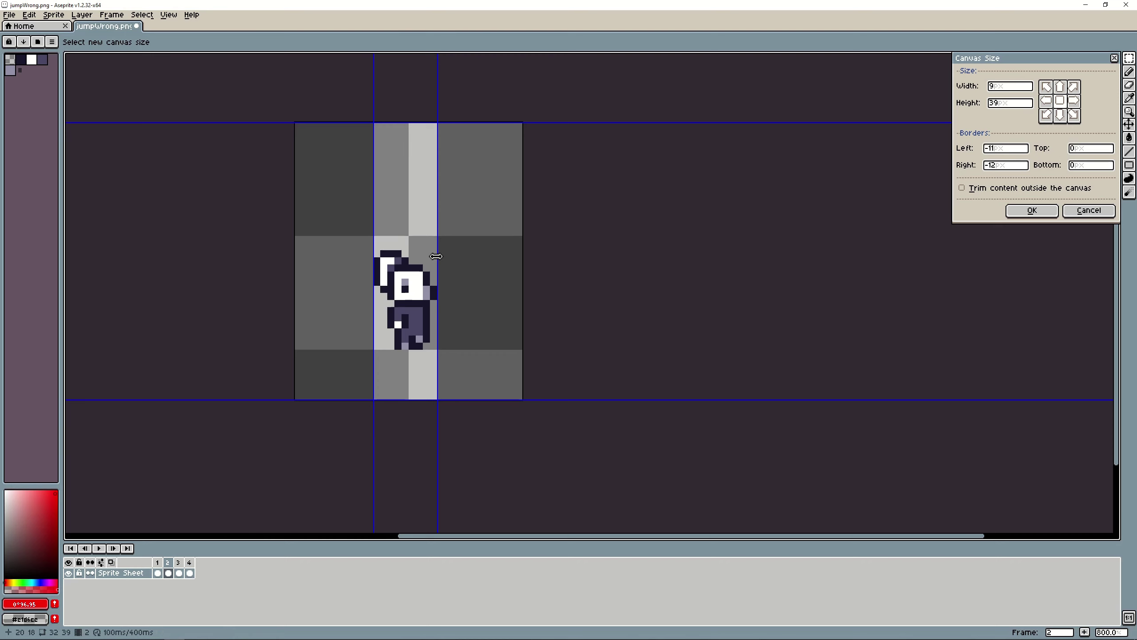
drag(438, 257, 441, 257)
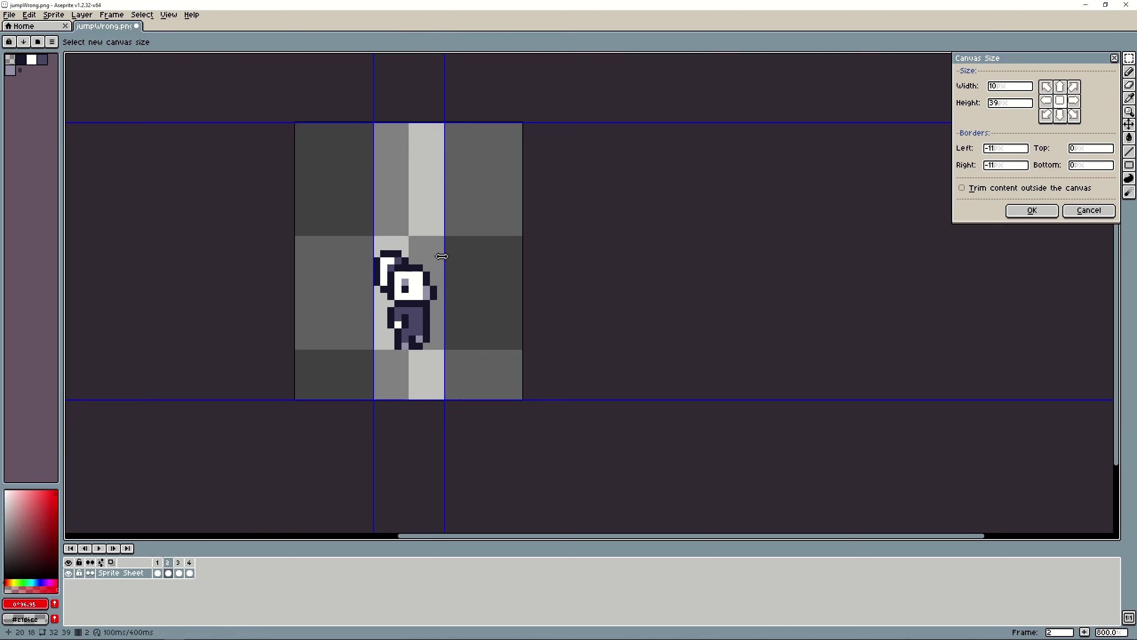
click(1033, 211)
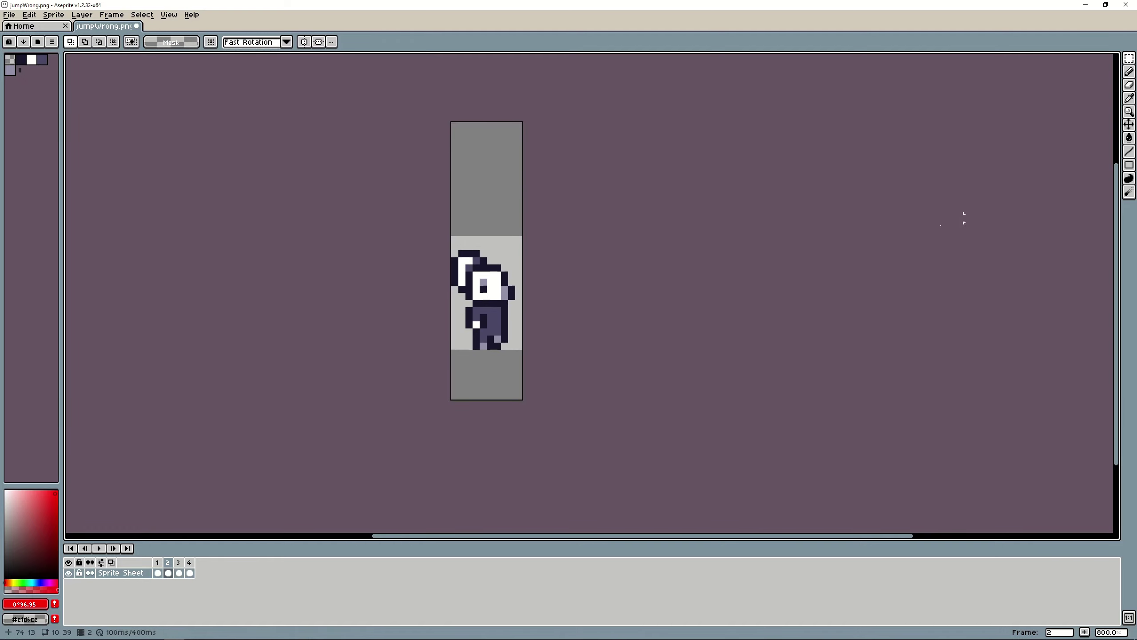
click(114, 549)
click(114, 549)
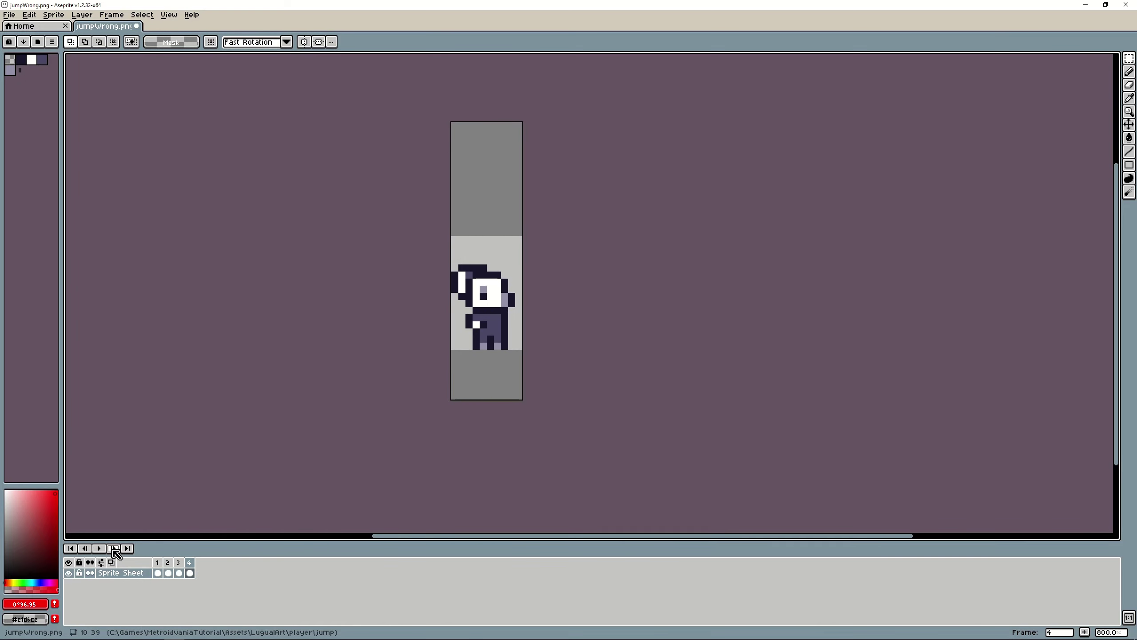
click(115, 548)
click(114, 549)
click(115, 549)
click(114, 549)
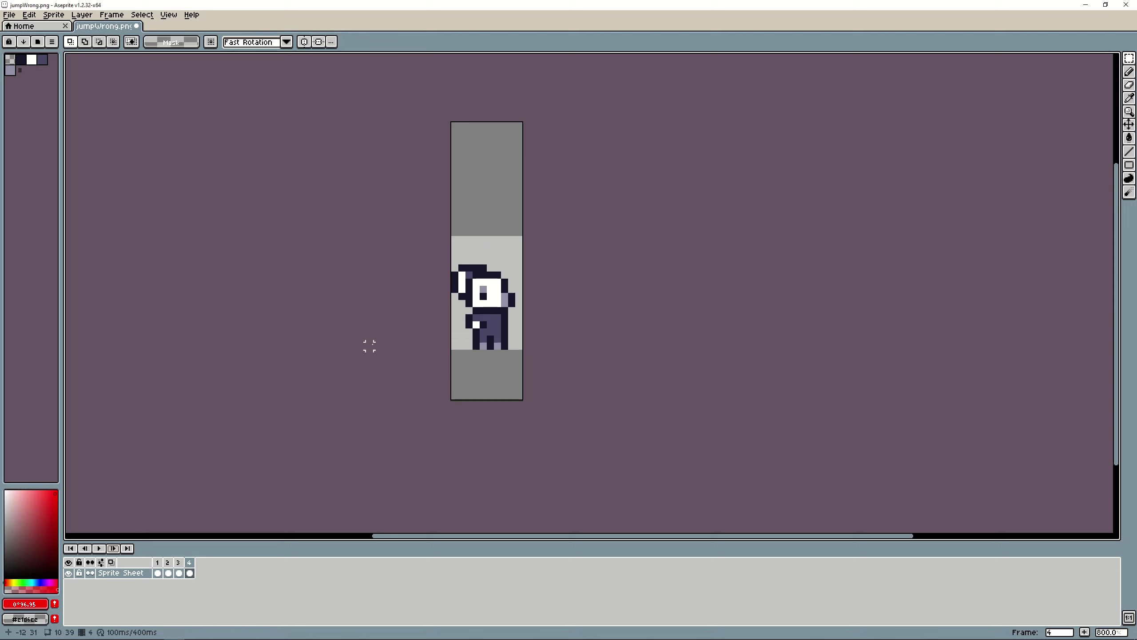
click(114, 549)
click(114, 549)
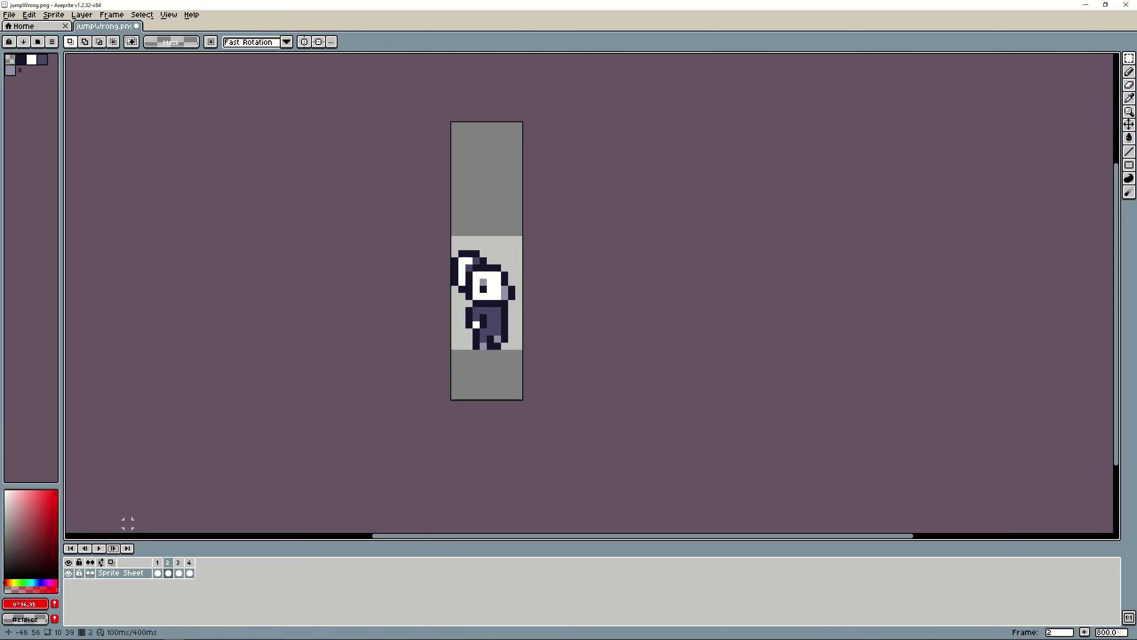
key(ctrl+alt+c)
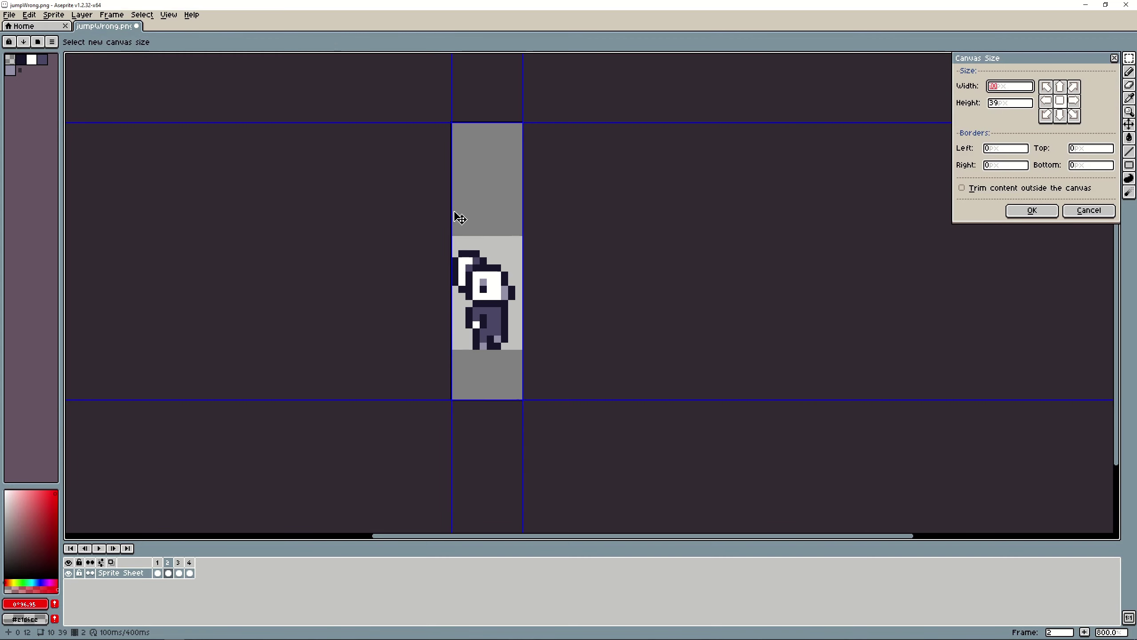
drag(452, 211, 508, 221)
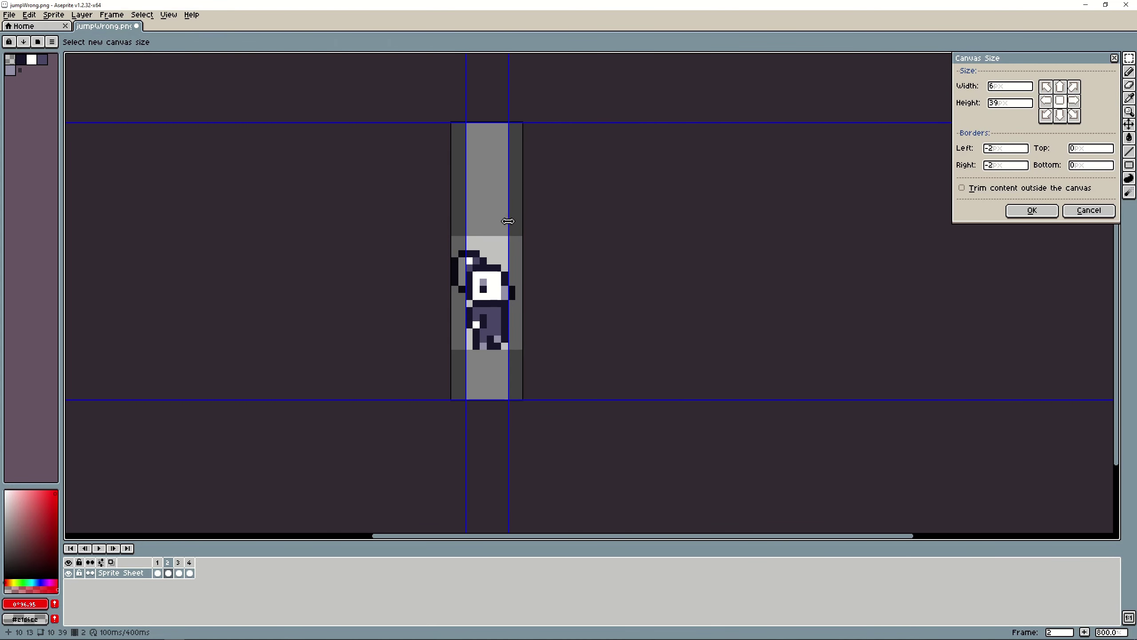
click(1047, 211)
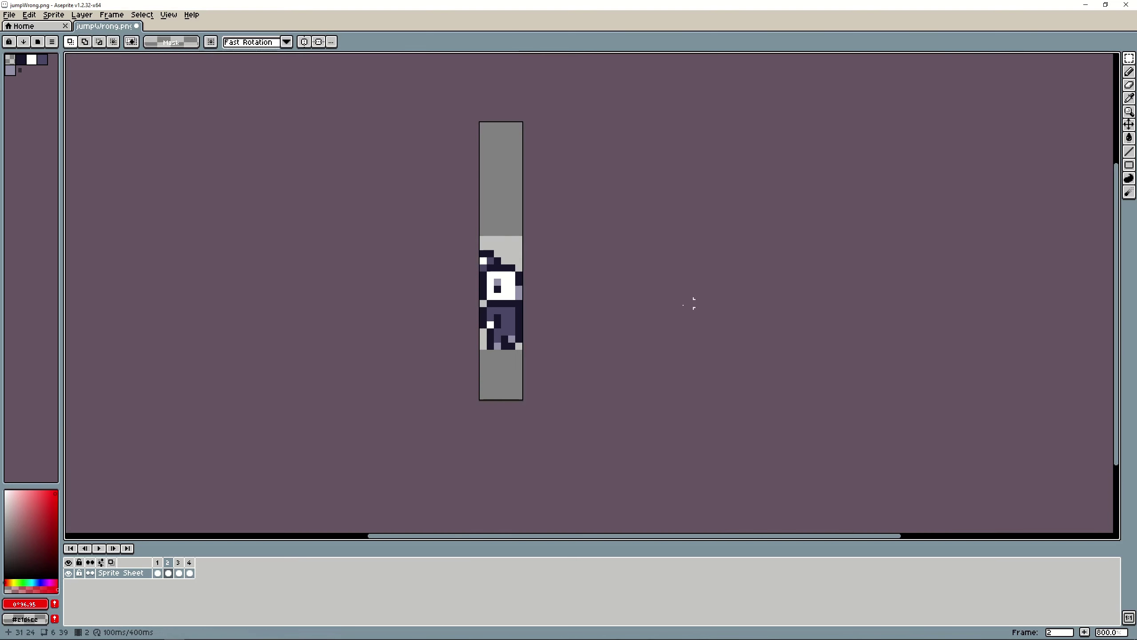
click(100, 548)
click(101, 548)
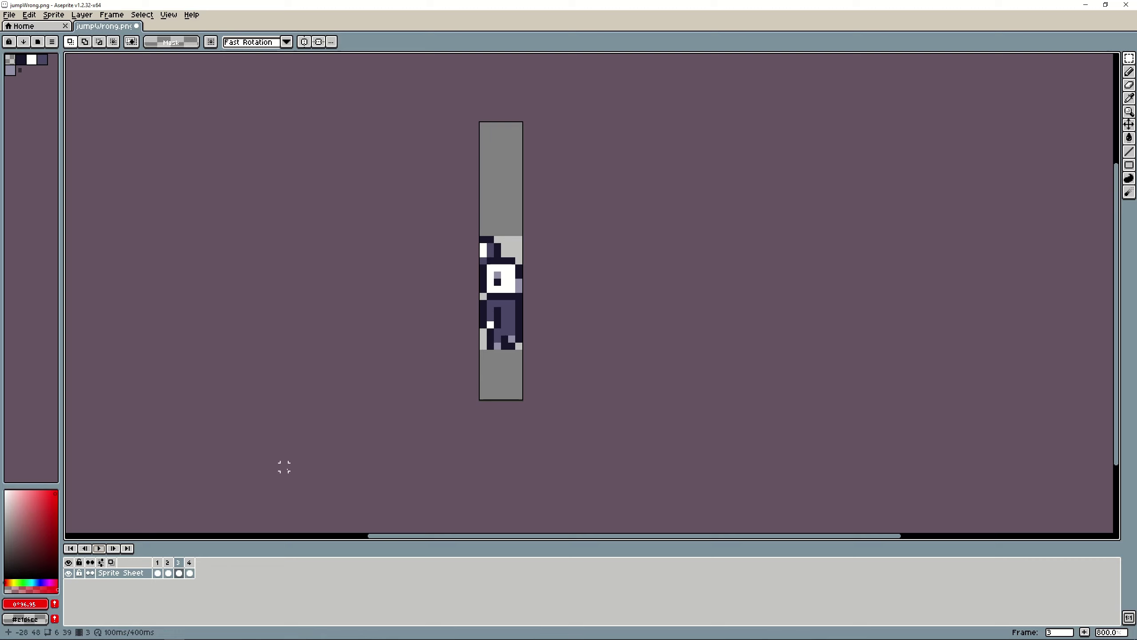
key(ctrl+alt+c)
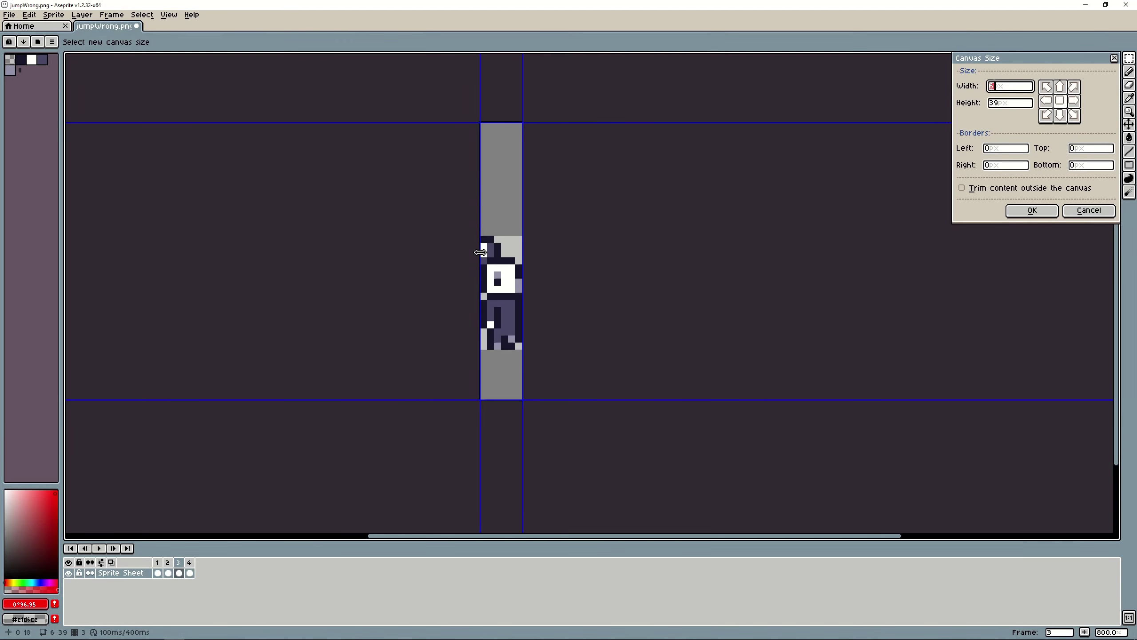
drag(480, 255, 537, 257)
click(1032, 211)
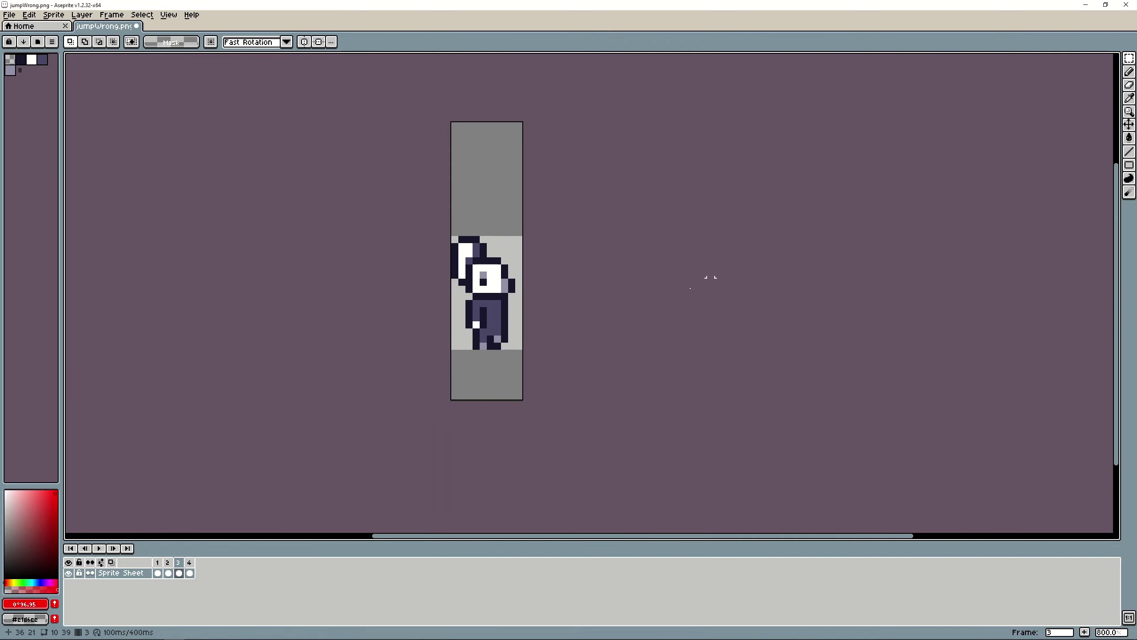
click(99, 548)
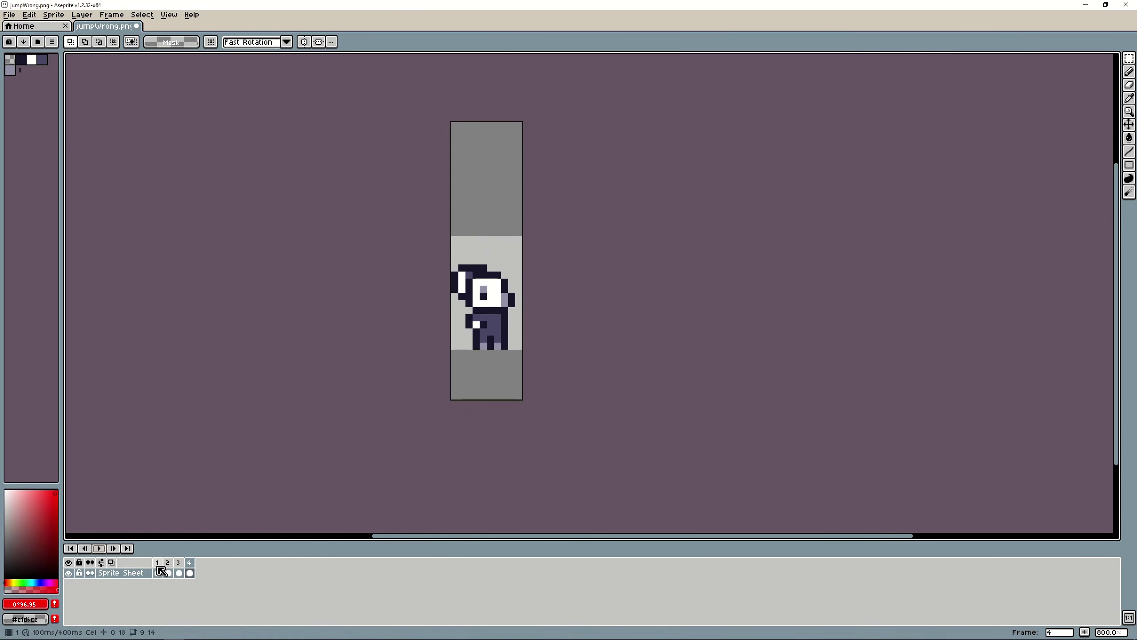
click(113, 549)
click(114, 549)
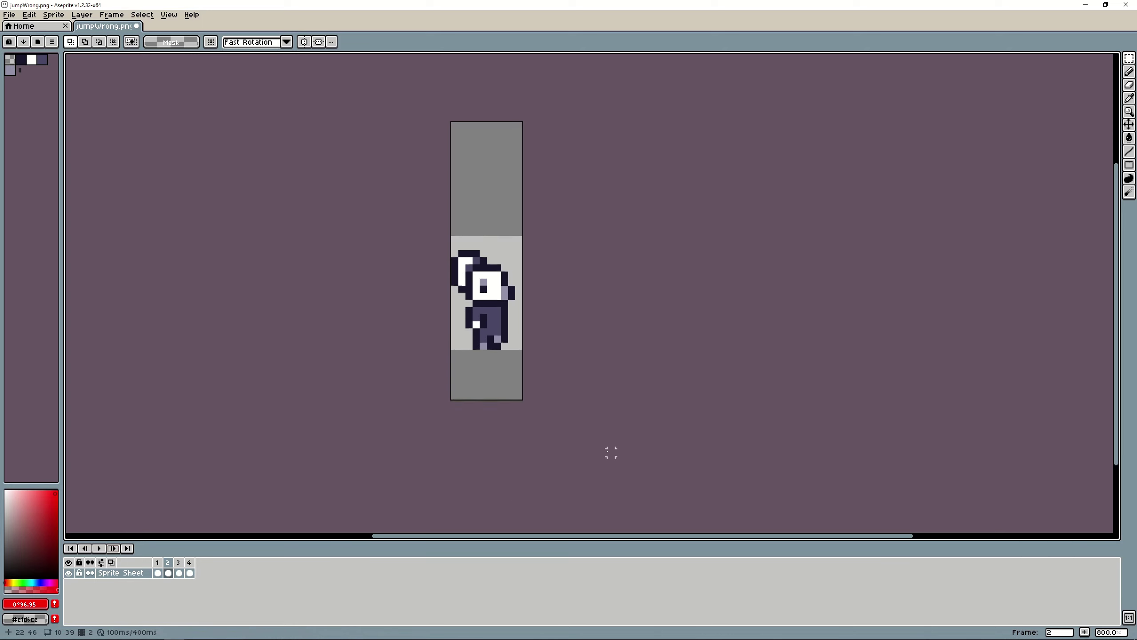
key(ctrl+alt+c)
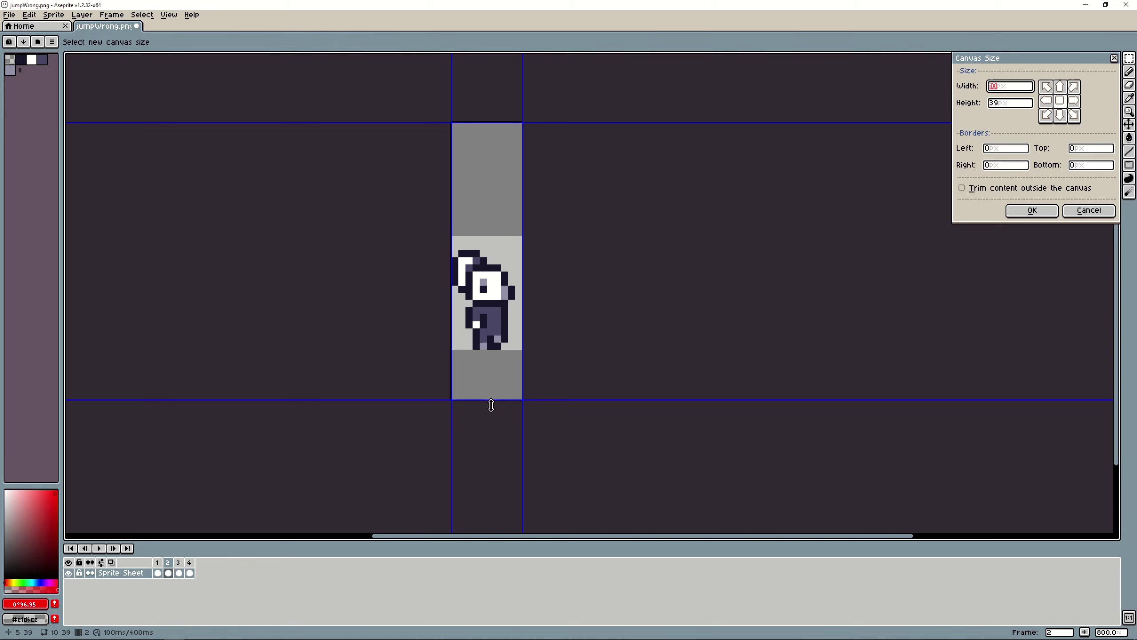
Step: Trim 7 pixels off the canvas bottom, then step through the frames to check
drag(492, 401, 501, 353)
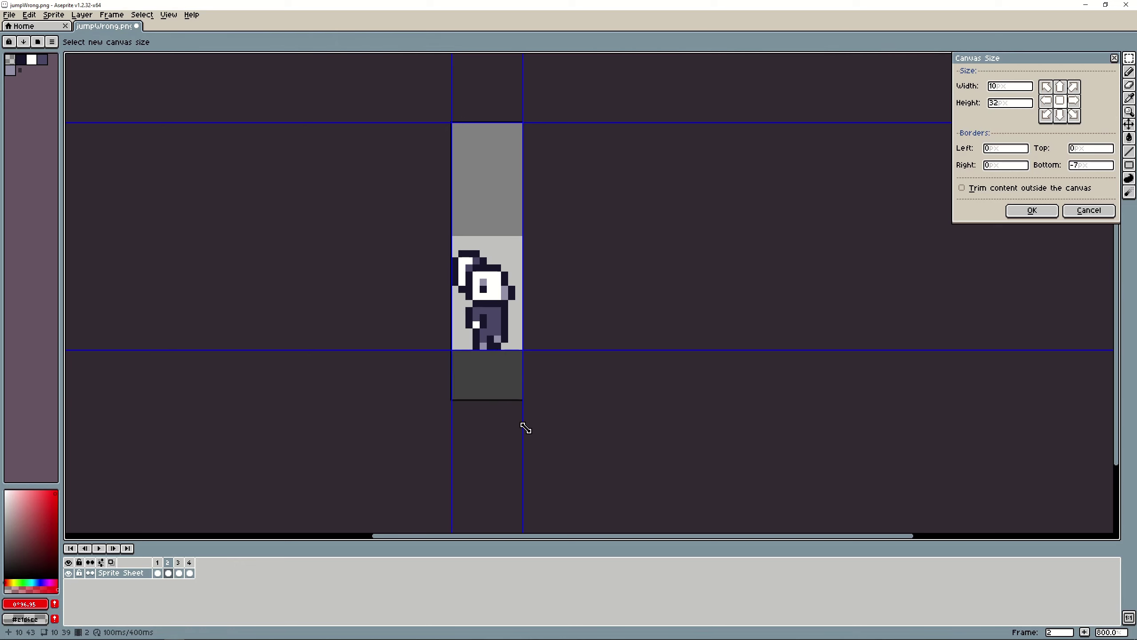
click(1030, 212)
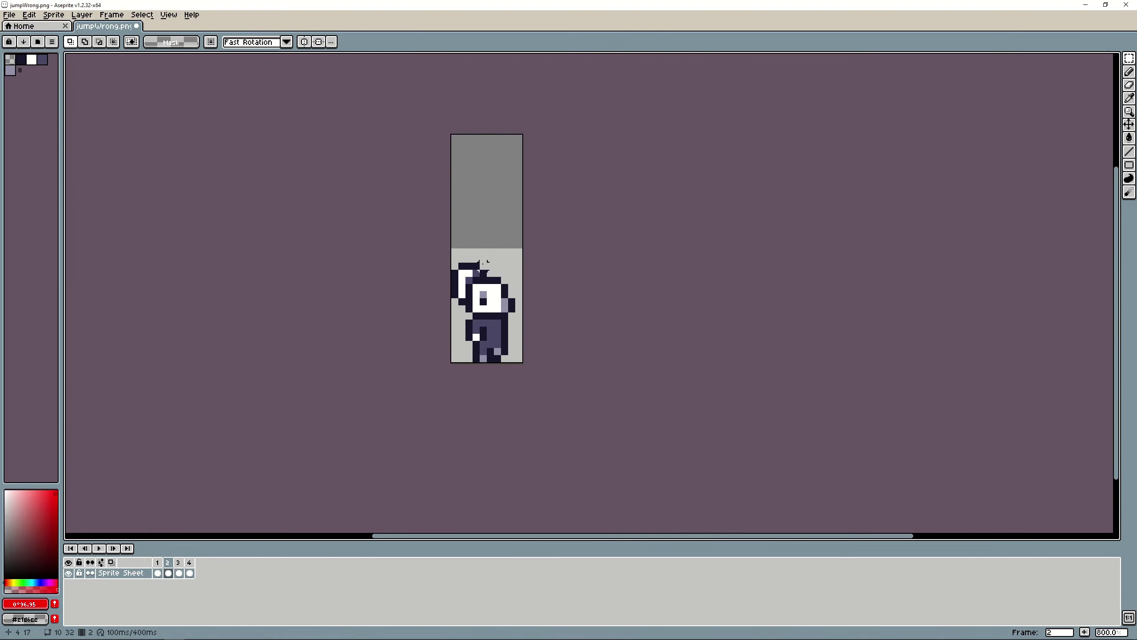
click(114, 548)
click(115, 549)
click(114, 549)
click(114, 548)
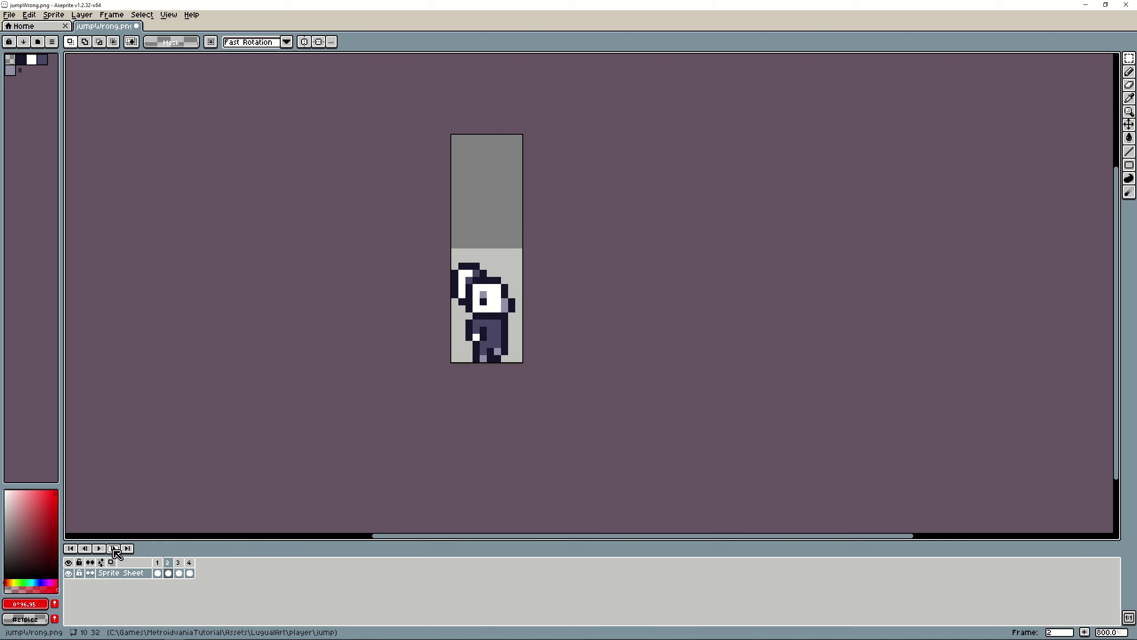
click(114, 549)
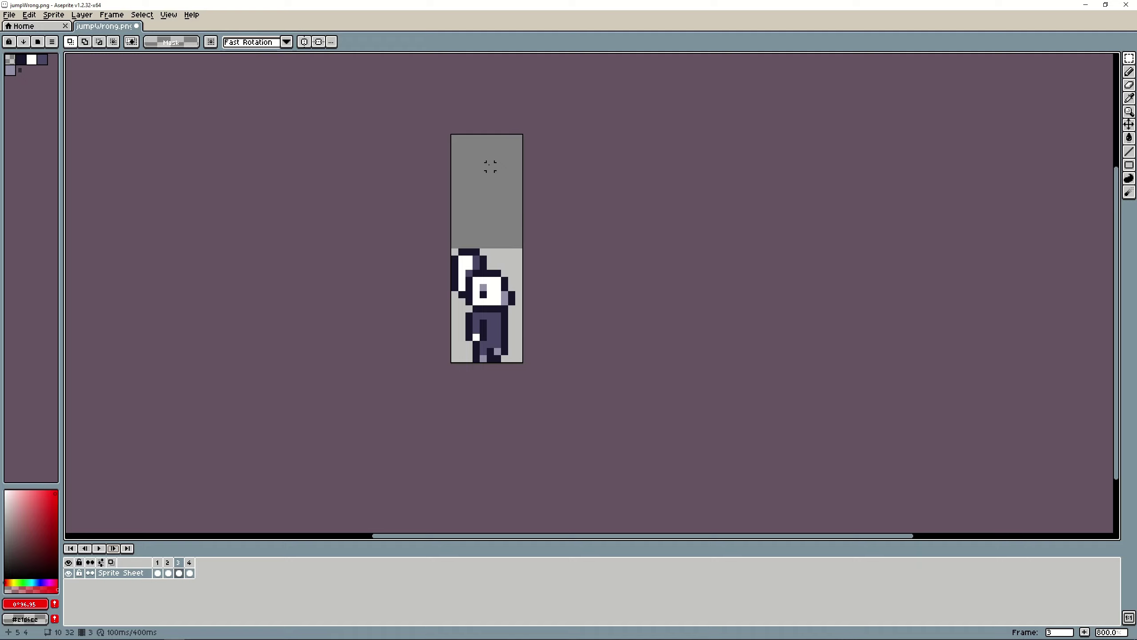
Step: Trim 15 pixels off the canvas top, leaving a 10×16 canvas
key(ctrl+alt+c)
drag(488, 133, 487, 246)
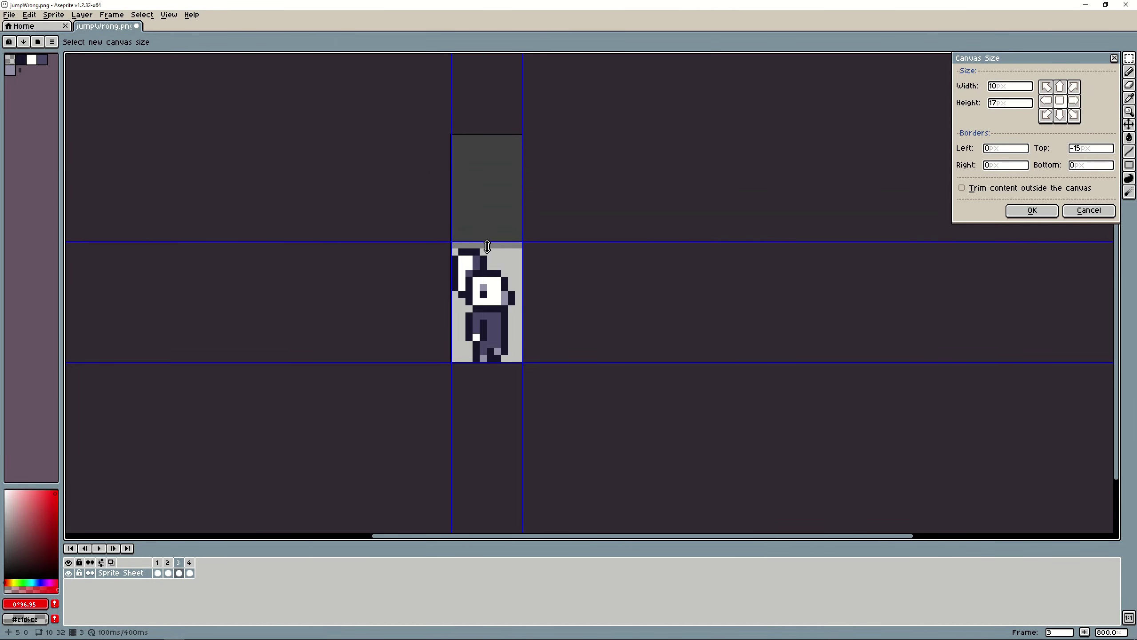
click(1032, 210)
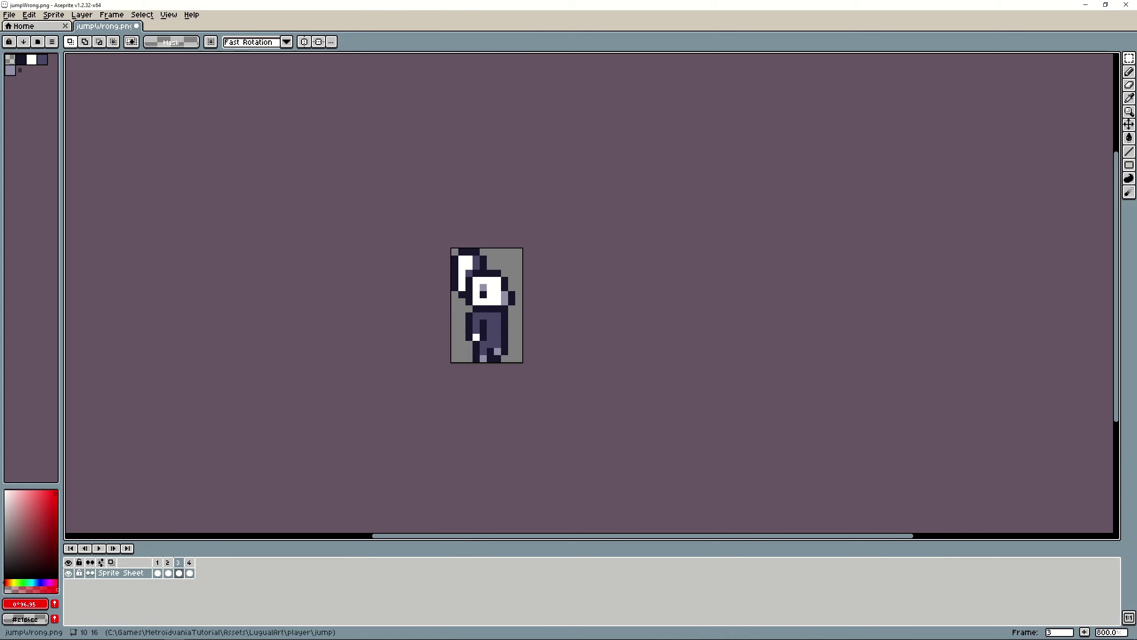
Step: Export the four jump frames as a horizontal sprite sheet
click(13, 15)
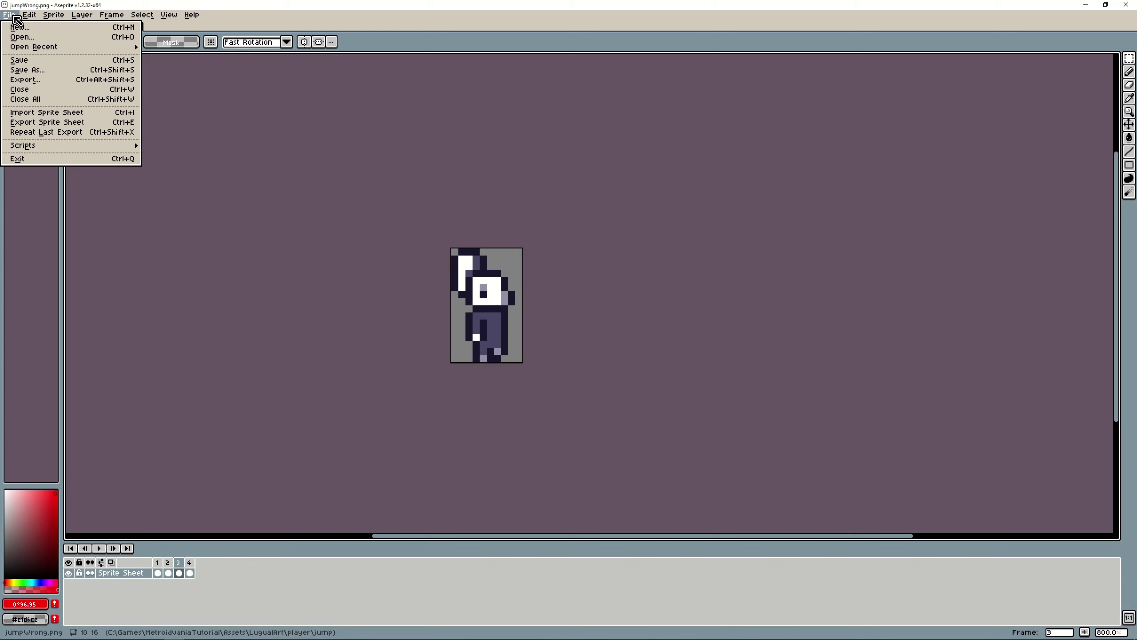
click(40, 120)
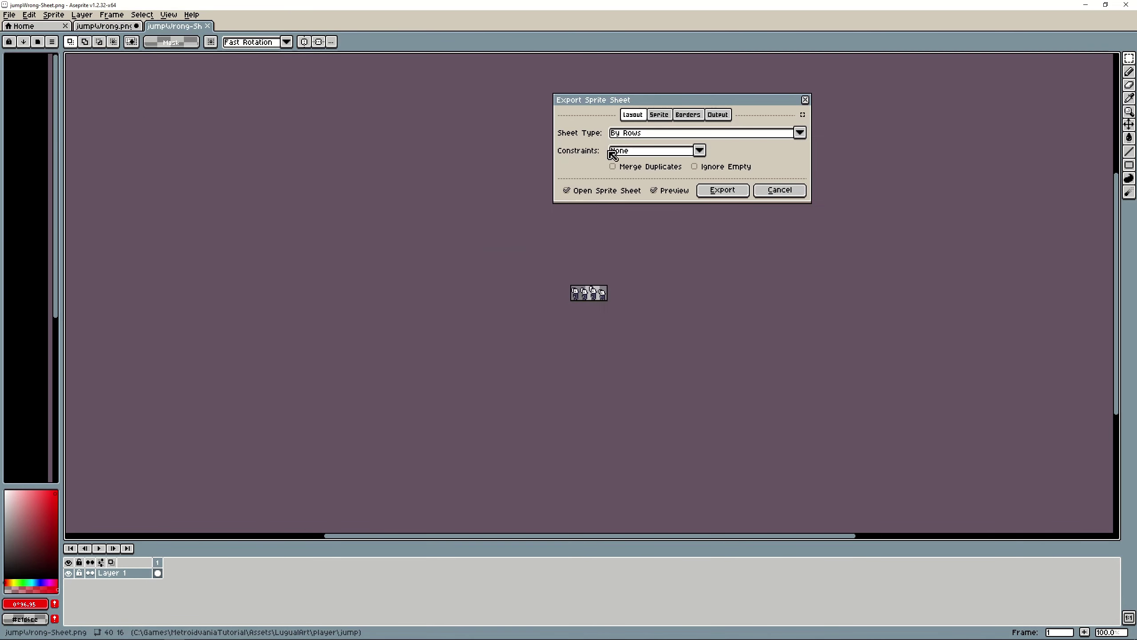
click(723, 196)
scroll(622, 296, up, 4)
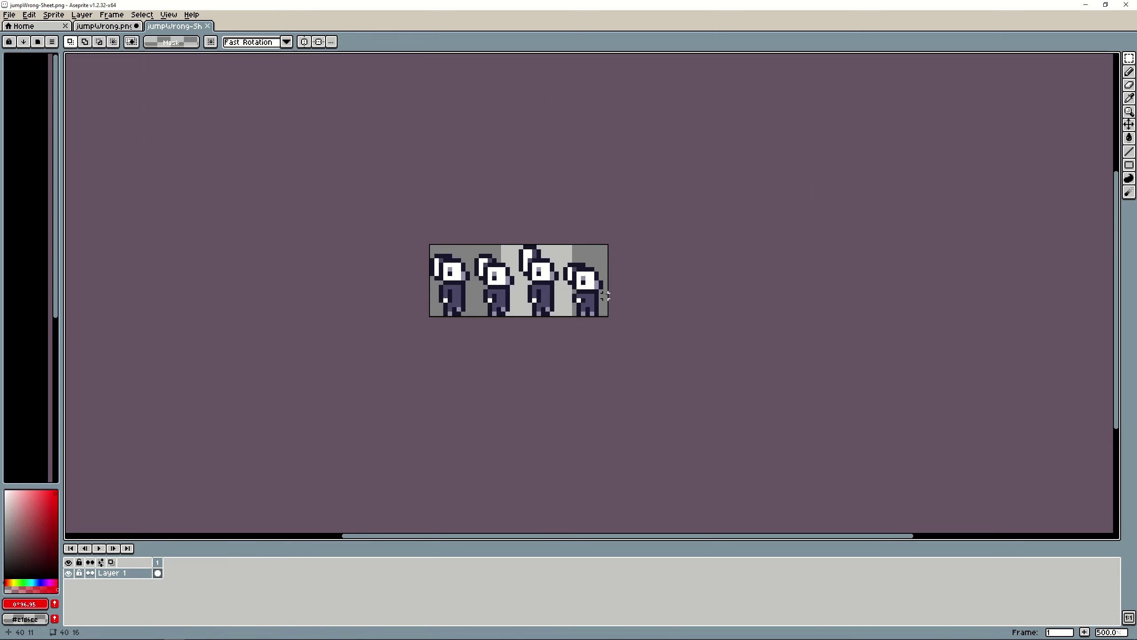
Step: Save the sheet as JumpCorrected.png
click(10, 16)
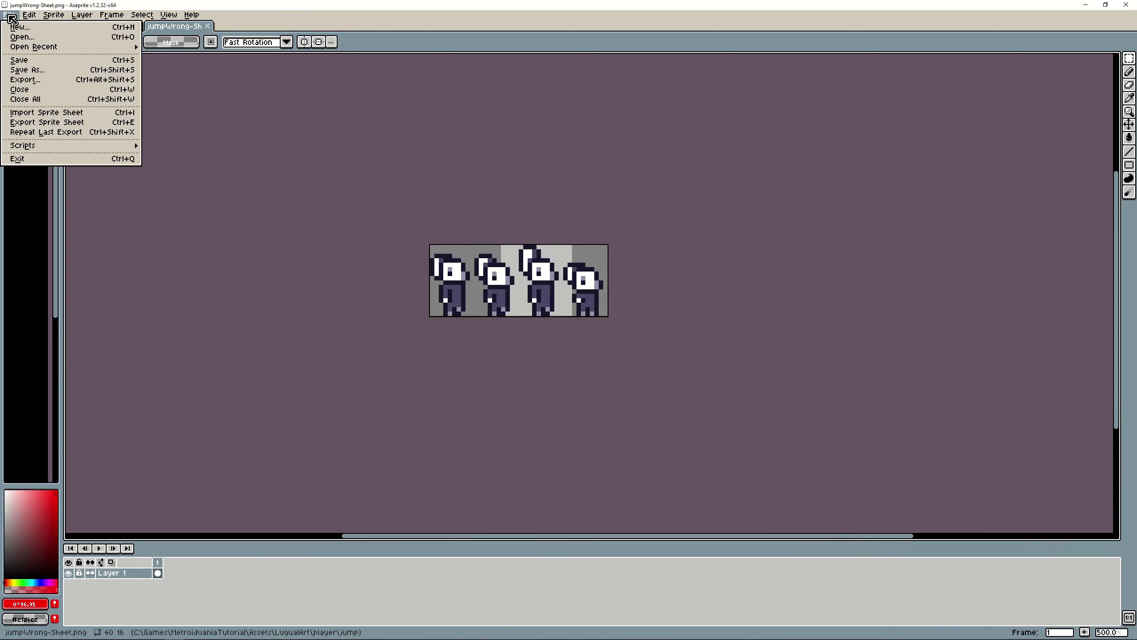
click(33, 72)
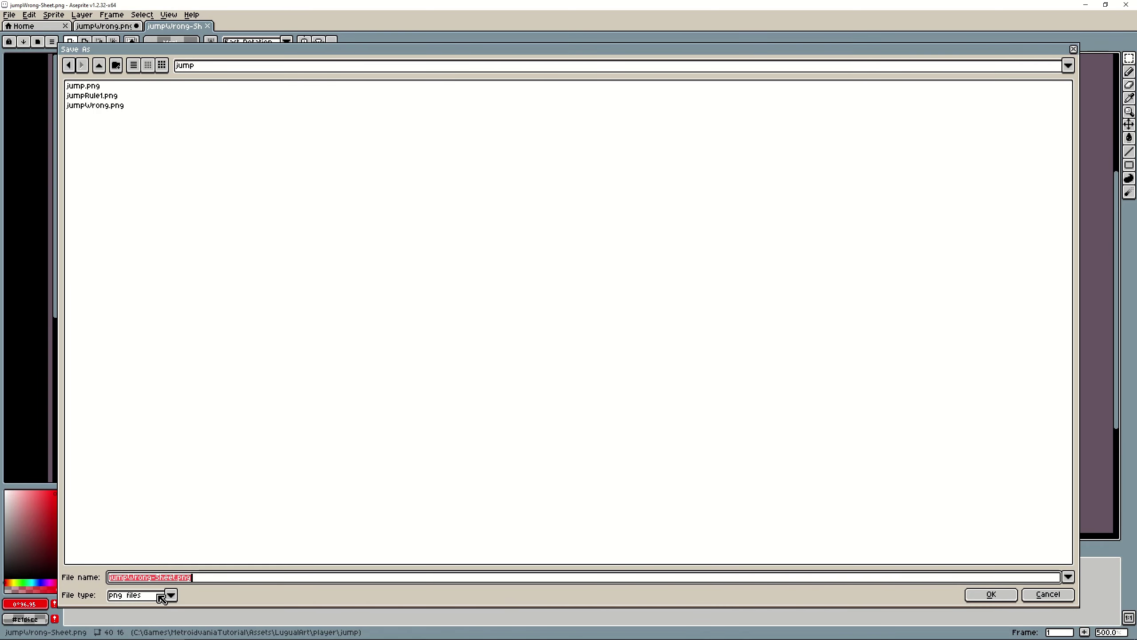
text(ju)
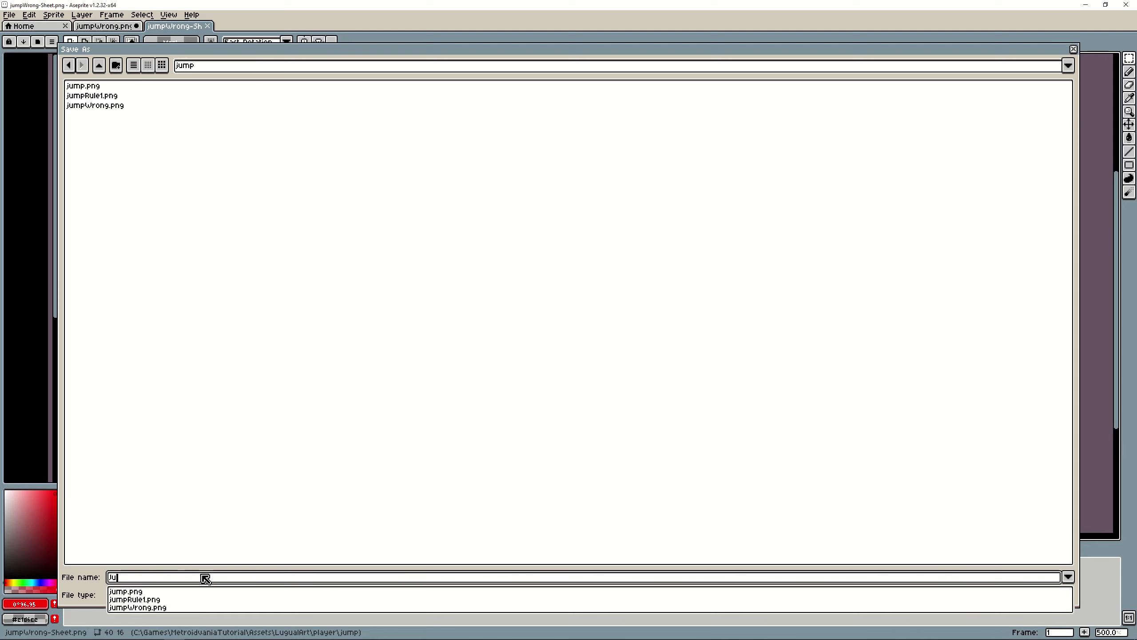
text(mpCorrected)
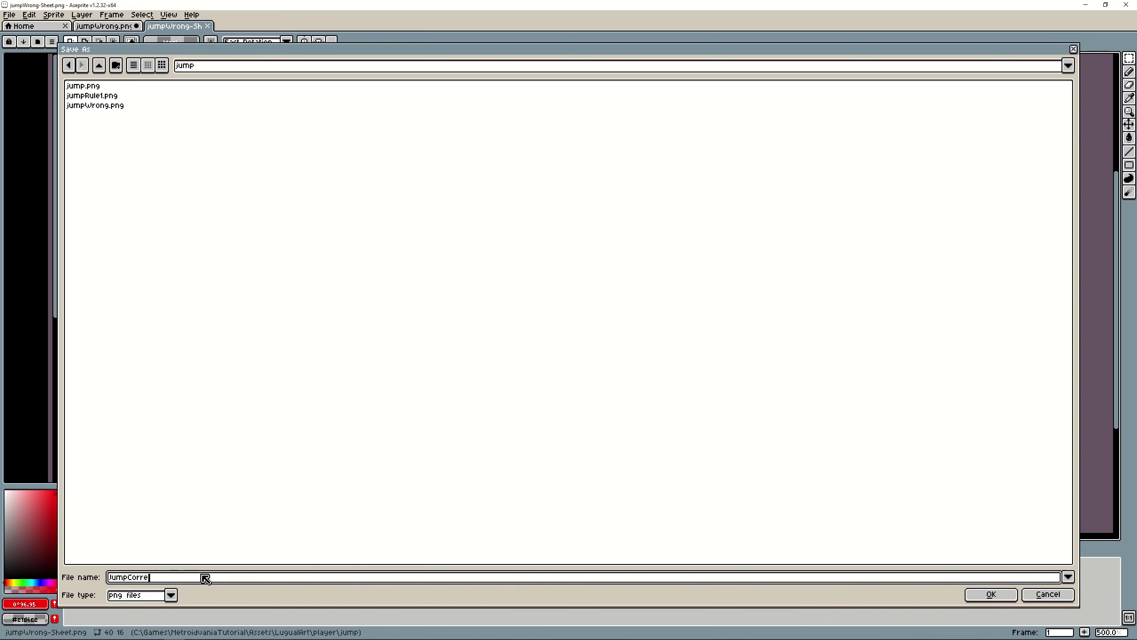
click(1012, 598)
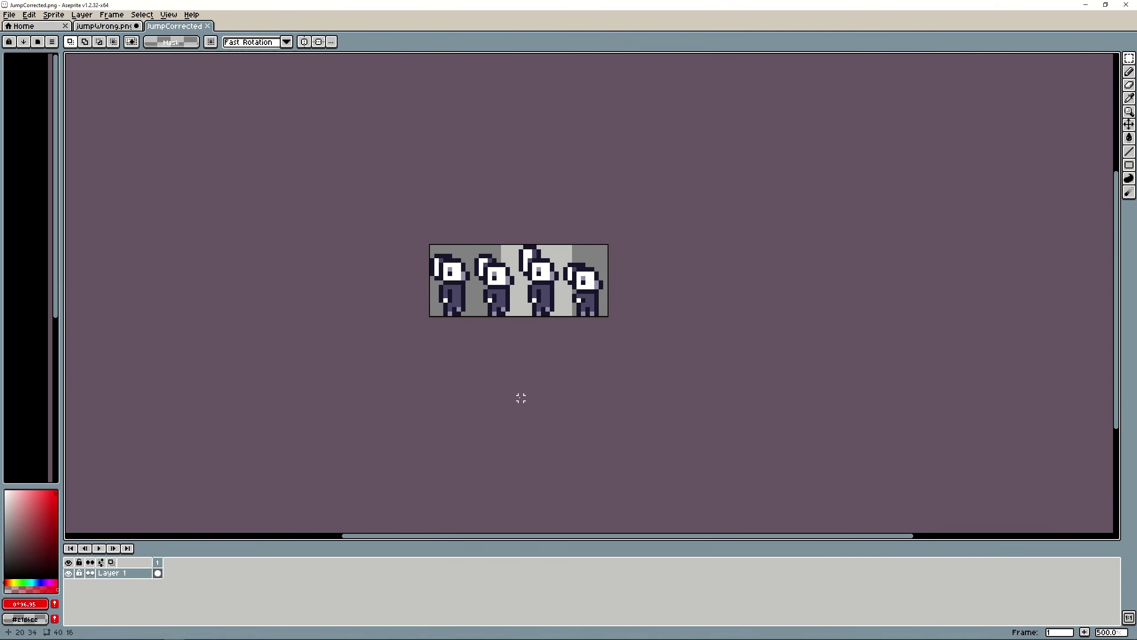